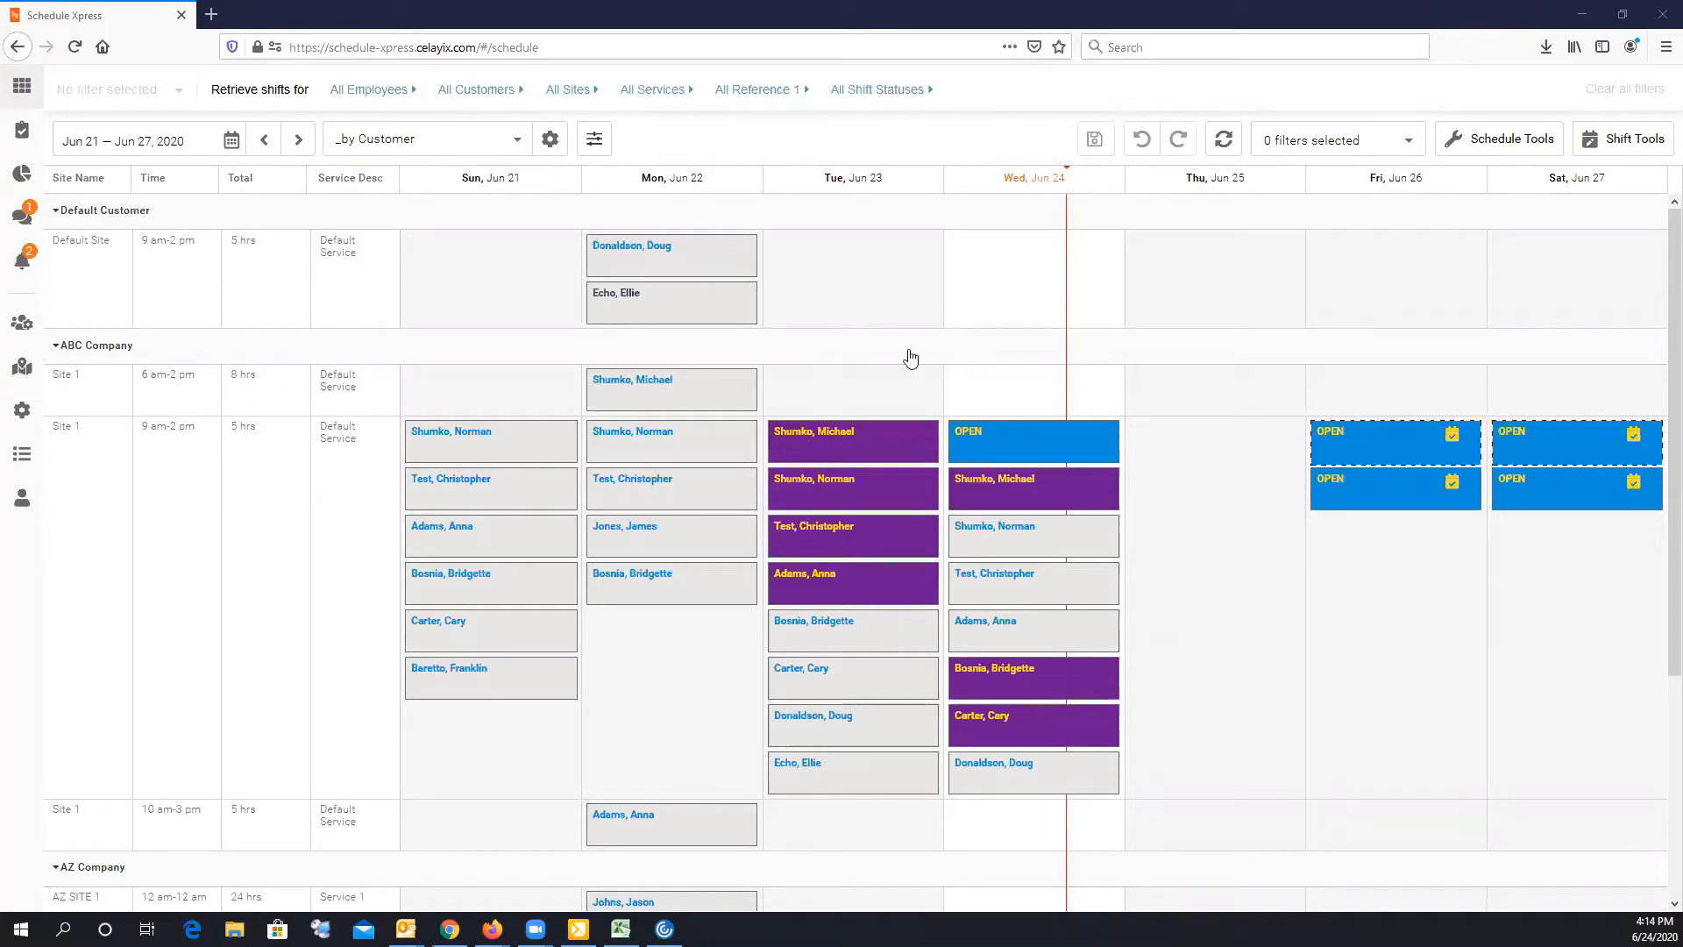
Step: Edit the first open shift on Fri, Jun 26 at ABC Company Site 1, keep it published for self-scheduling, and save it
right_click(1364, 452)
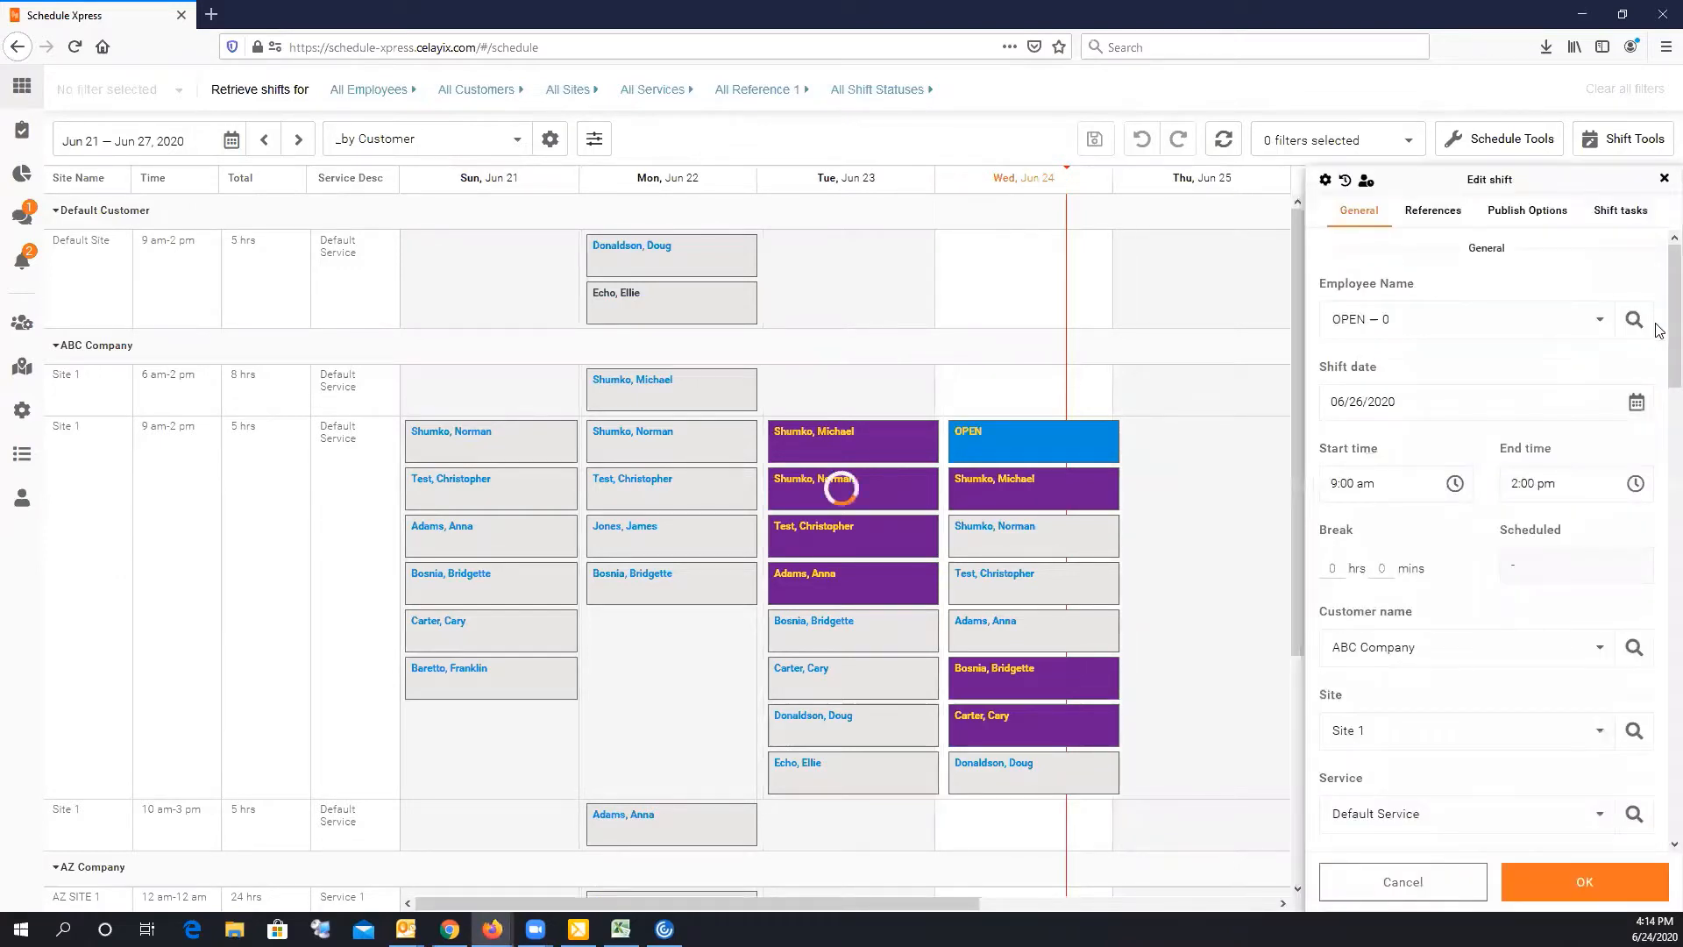
scroll(1659, 342, "down", 10)
scroll(1659, 656, "down", 7)
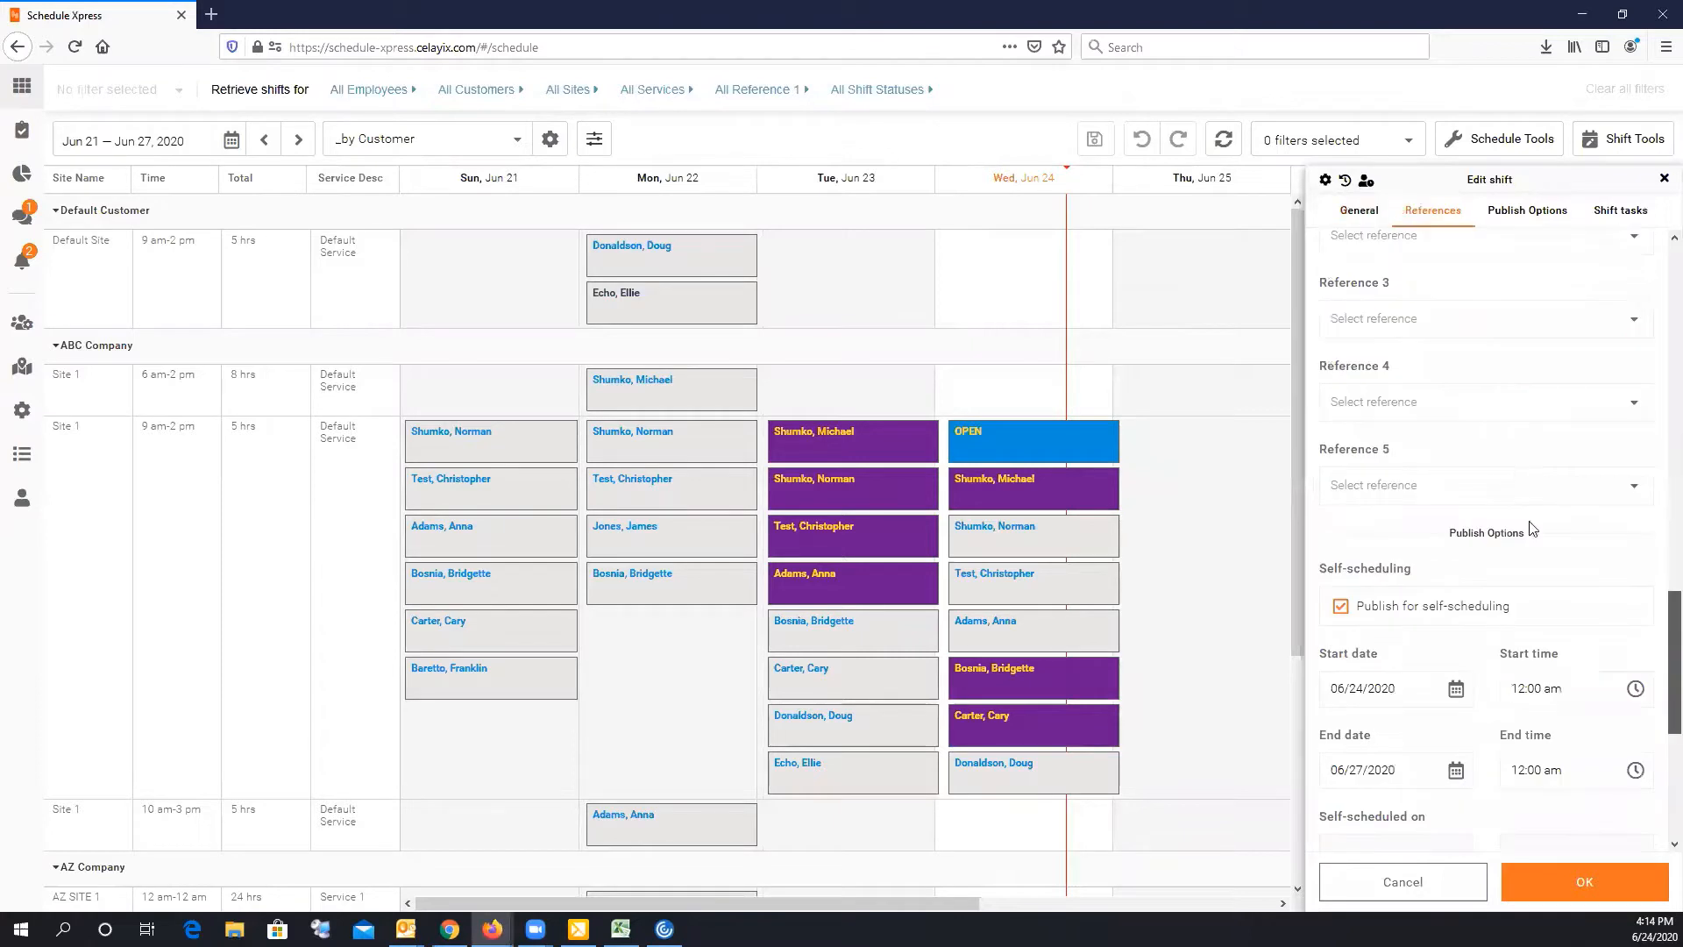
left_click(1338, 491)
left_click(1336, 494)
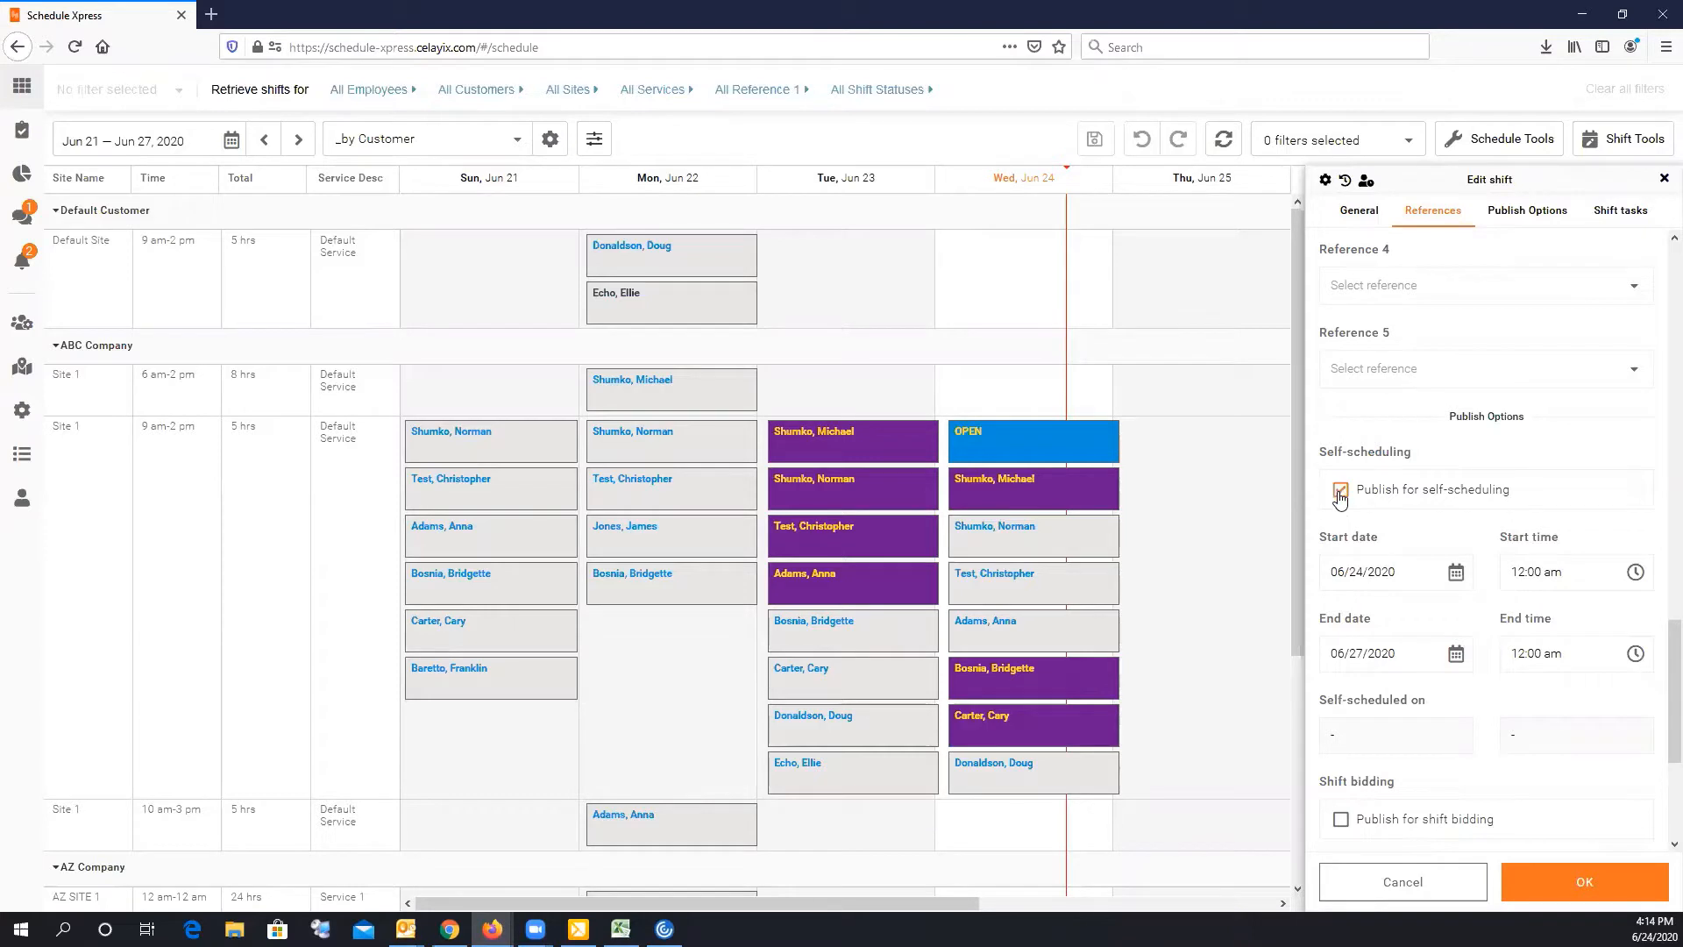
left_click(1380, 496)
left_click(1584, 882)
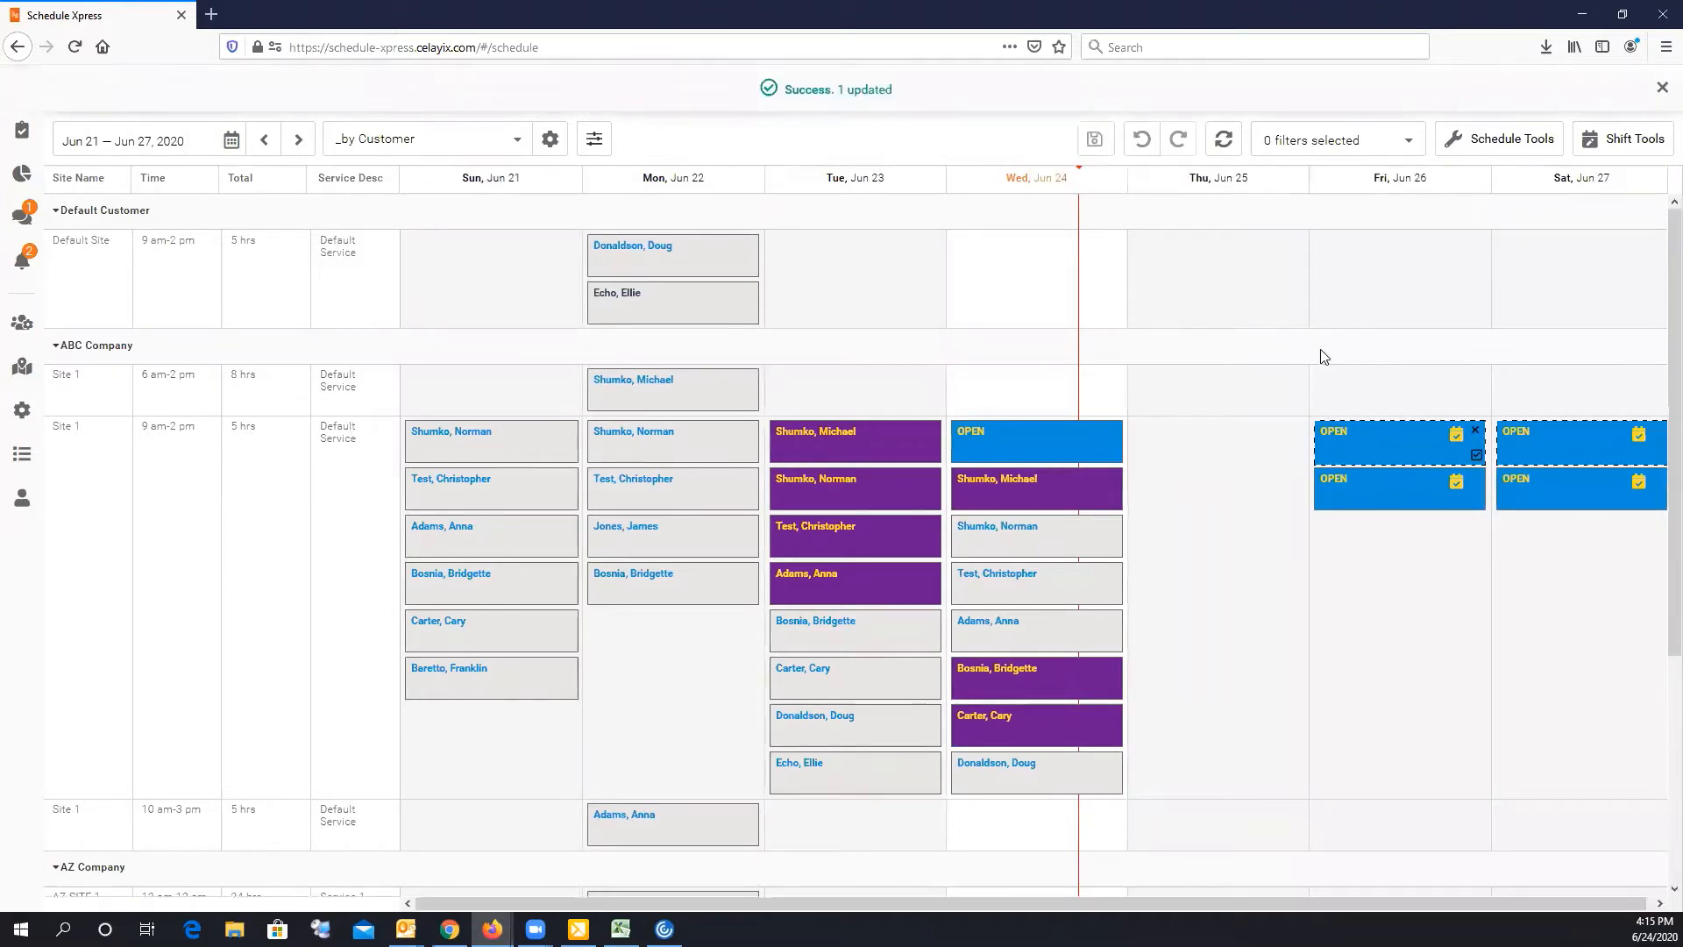
left_click(1661, 96)
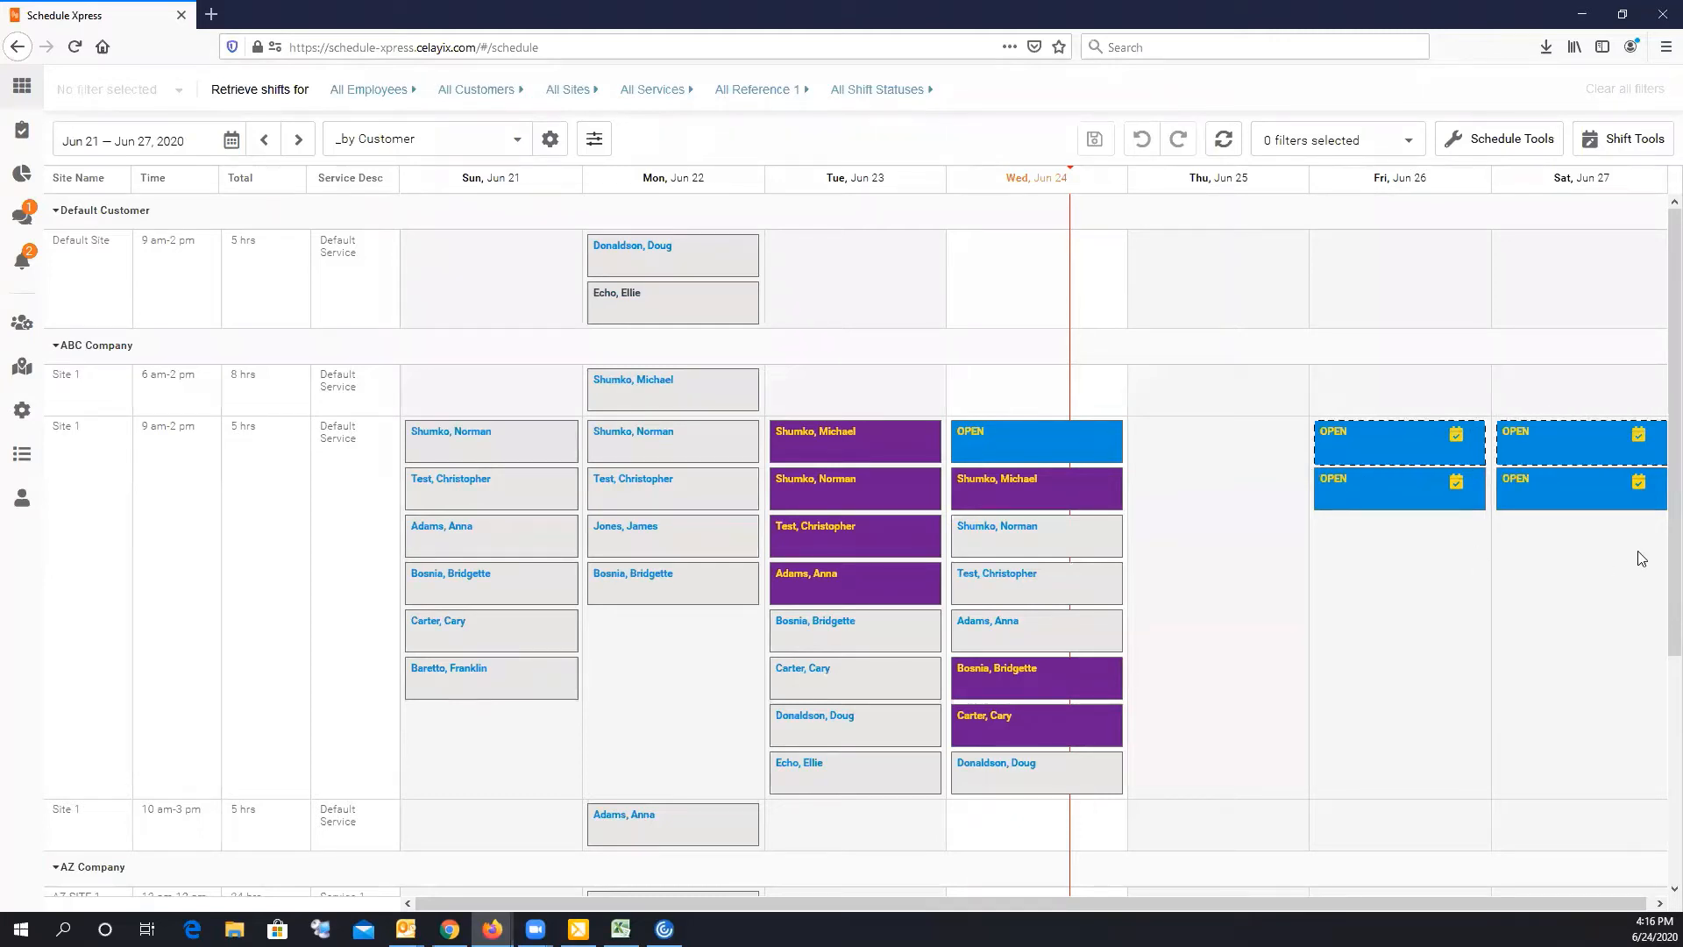
Step: Select the four open shifts on Jun 26 and 27 and open the form for notifying employees about them
left_click_drag(1639, 564, 1471, 454)
left_click(1598, 151)
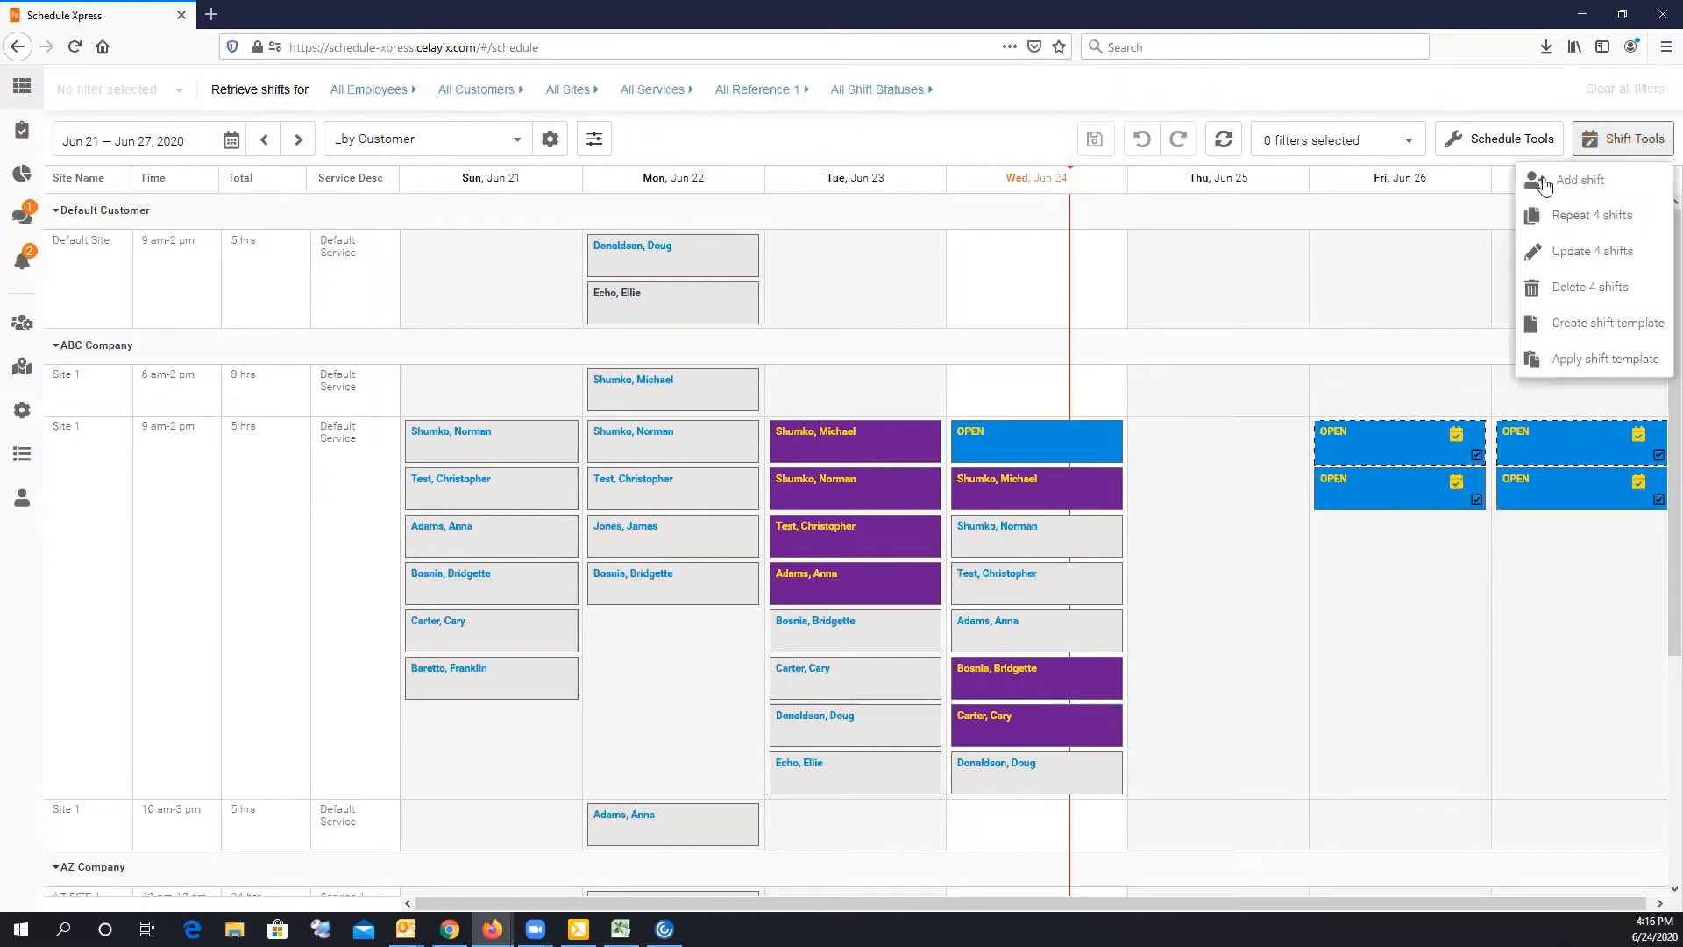
left_click(1540, 150)
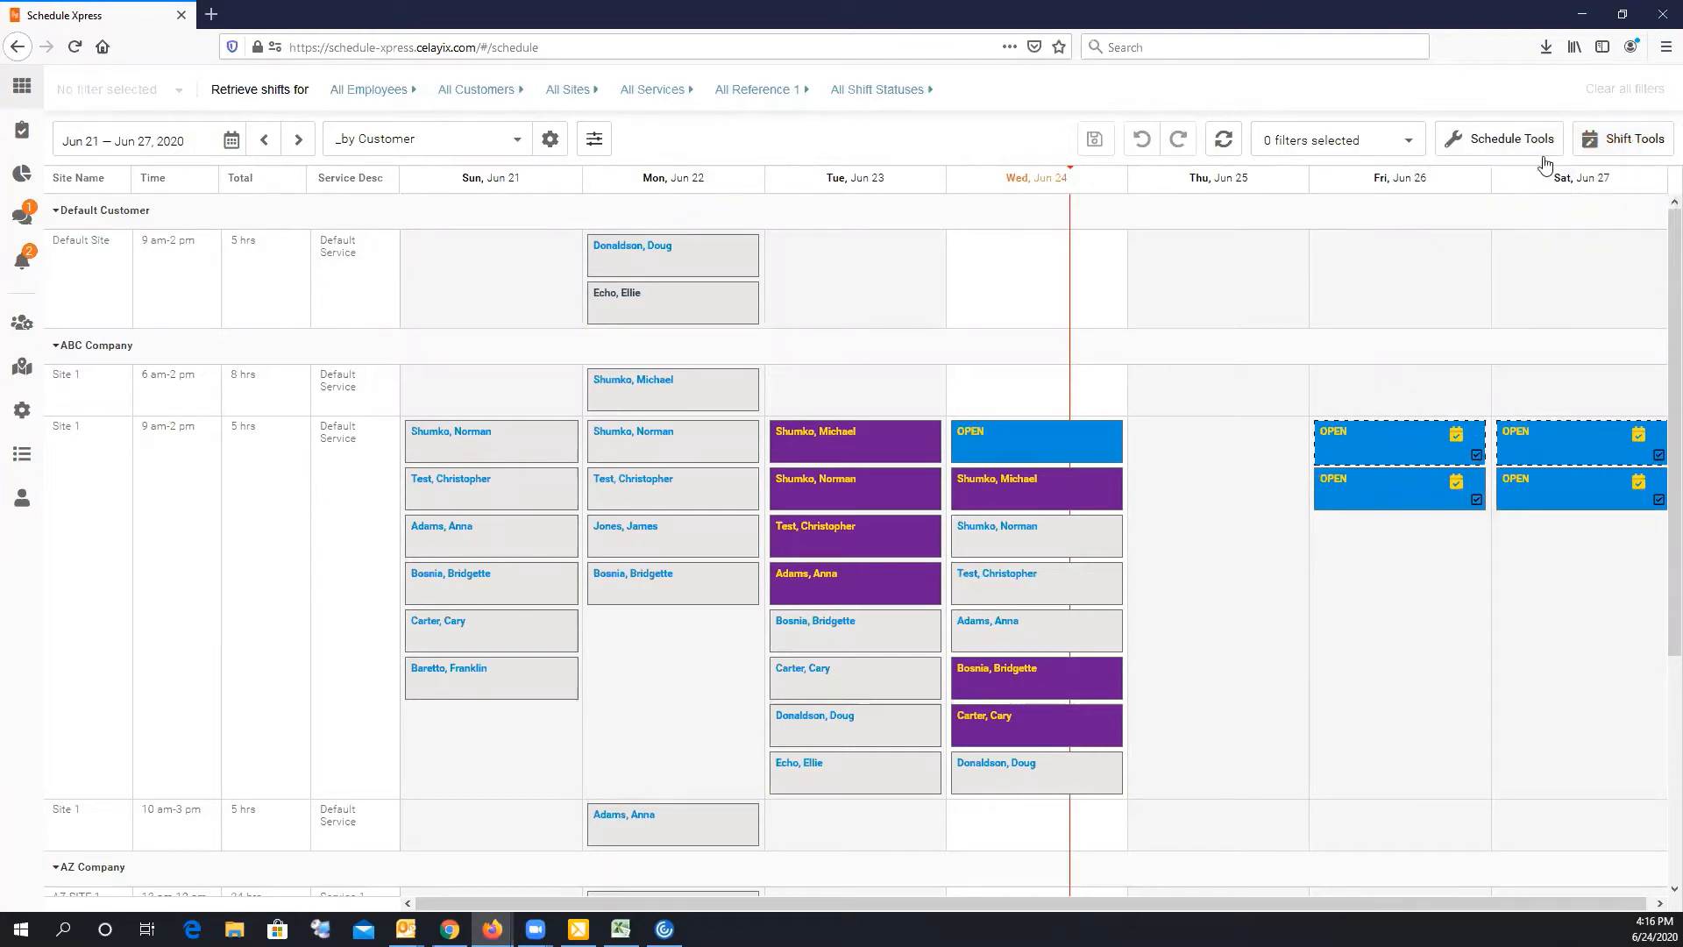
mouse_move(1540, 155)
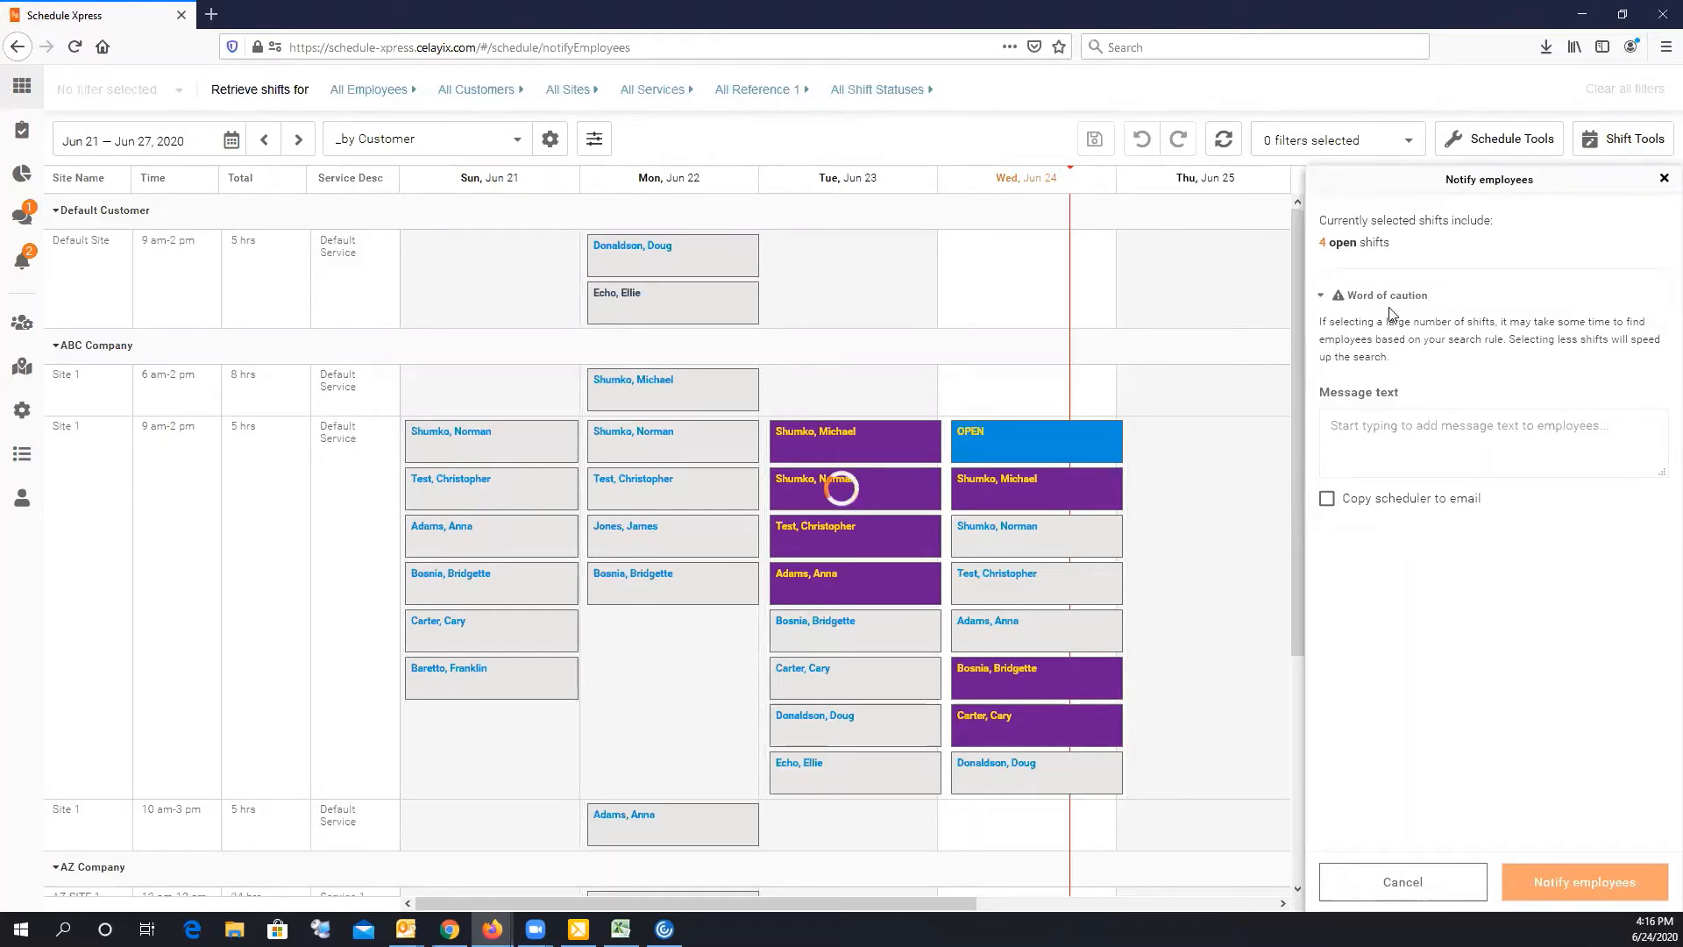
Step: Apply the Qualified search rule to find the employees to notify
left_click(1420, 425)
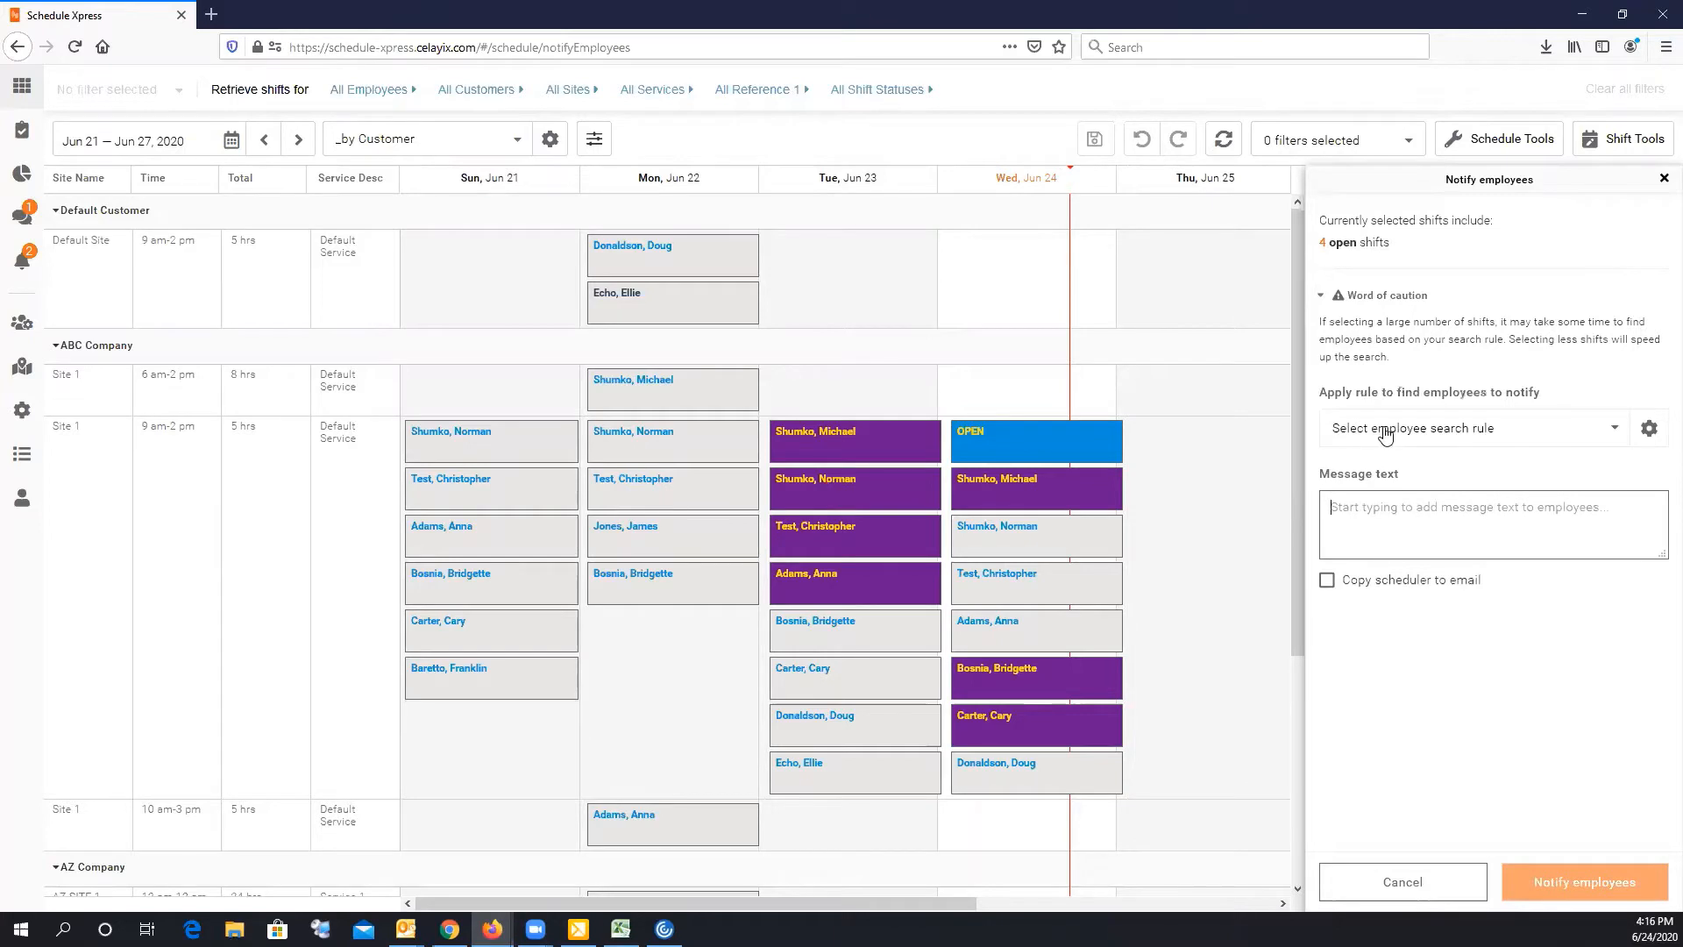
left_click(1383, 433)
left_click(1391, 470)
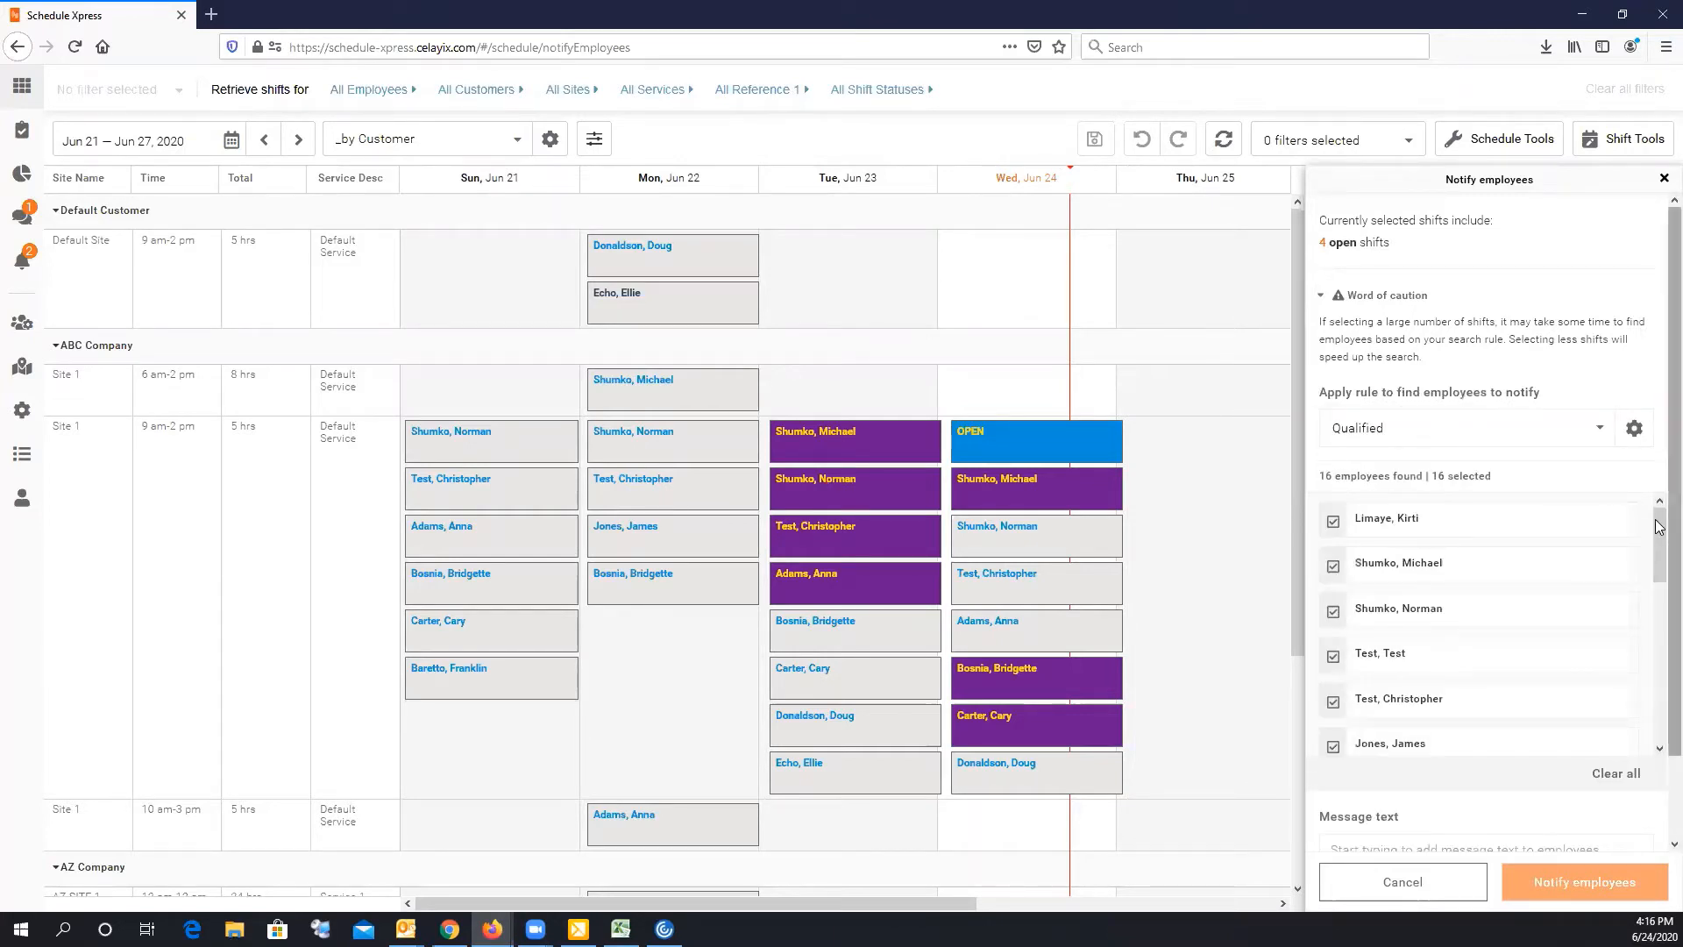
Step: Enter the message "Hello there are self scheduling shifts available please pick them up" and send the notification to all selected employees
scroll(1659, 635, "down", 3)
scroll(1659, 636, "down", 5)
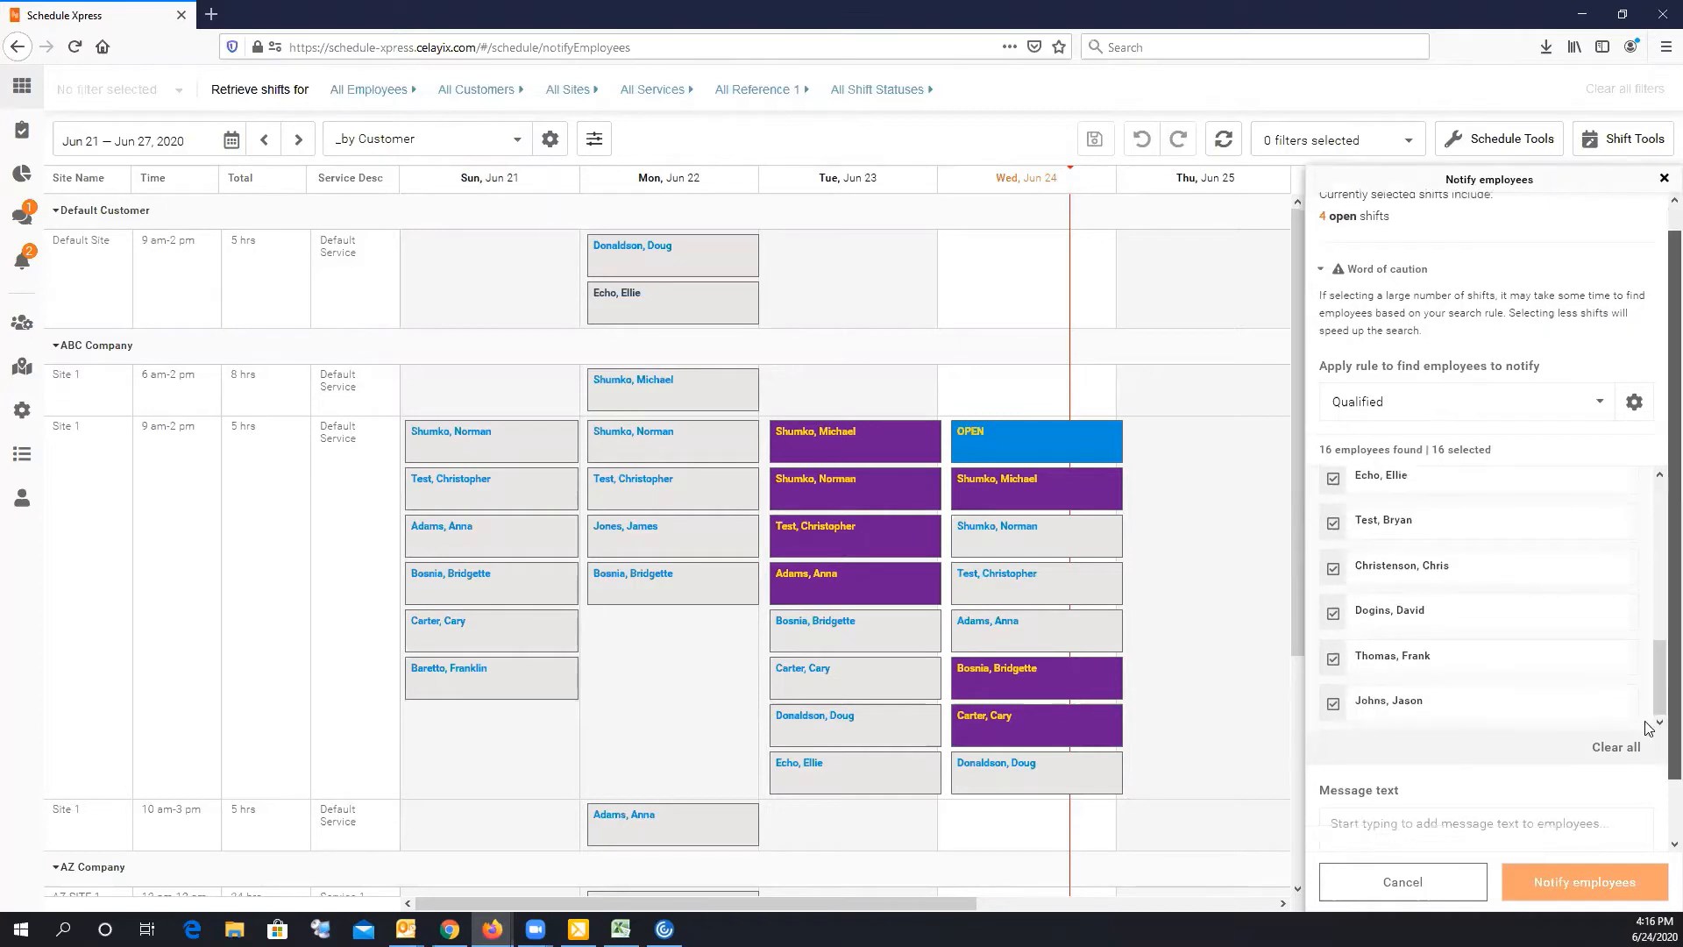
left_click(1454, 781)
type("Hell")
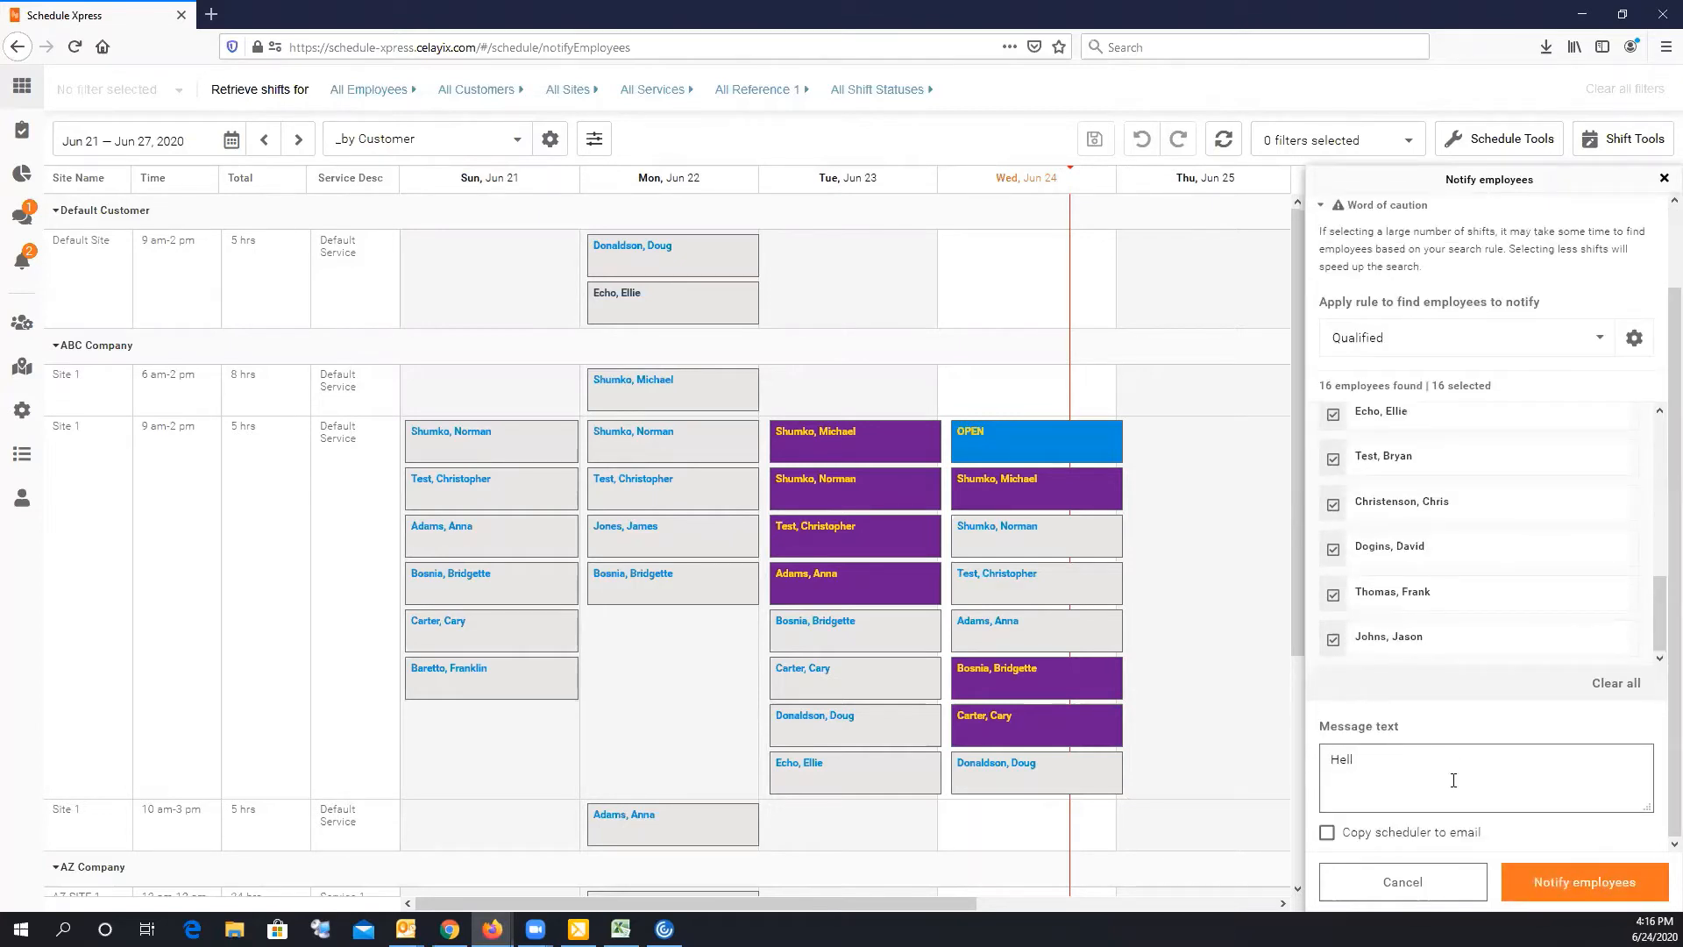
type("o there are self scheduling shifts avalilable please p")
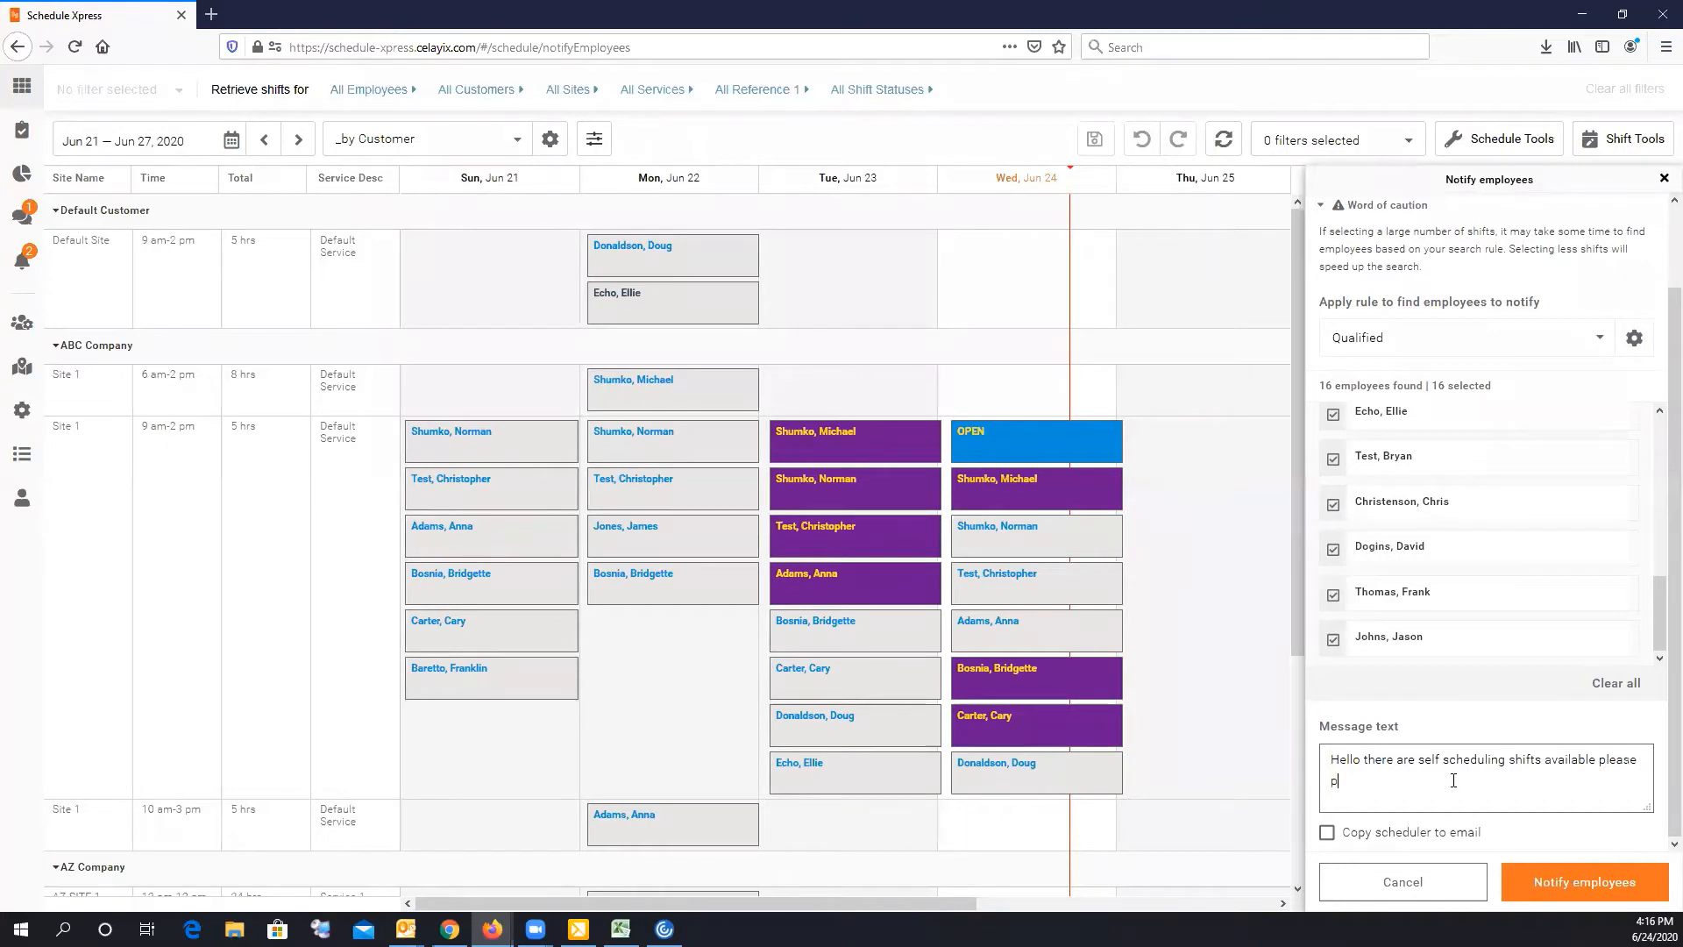
type("ick them up")
left_click(1392, 344)
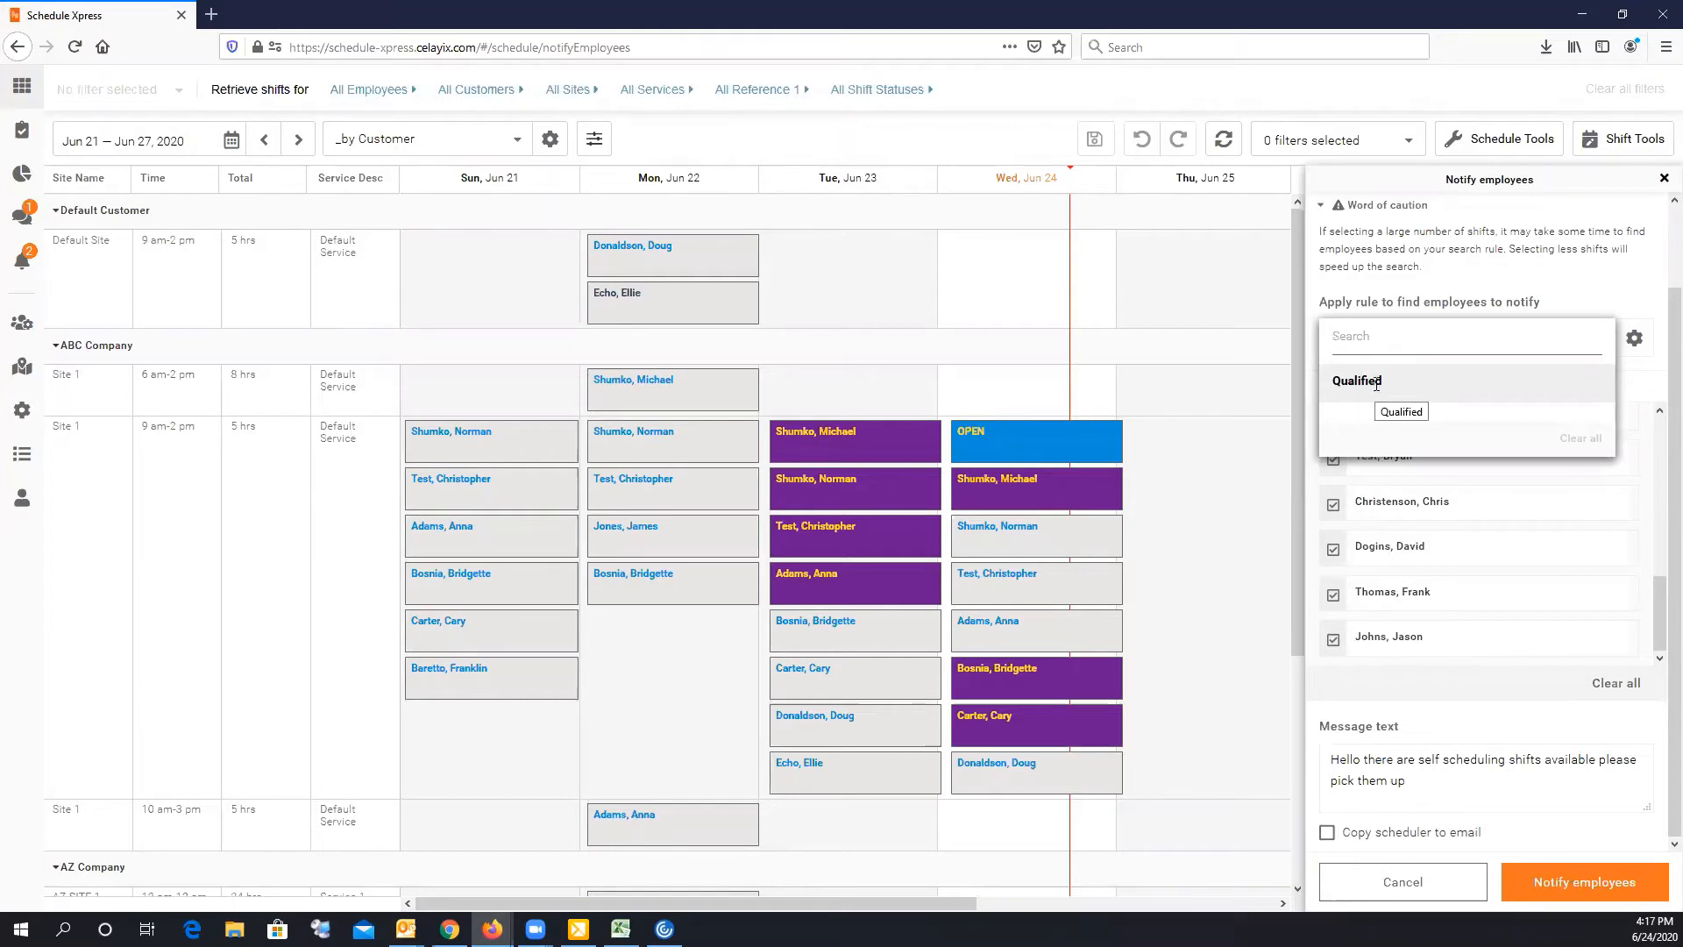
left_click(1371, 312)
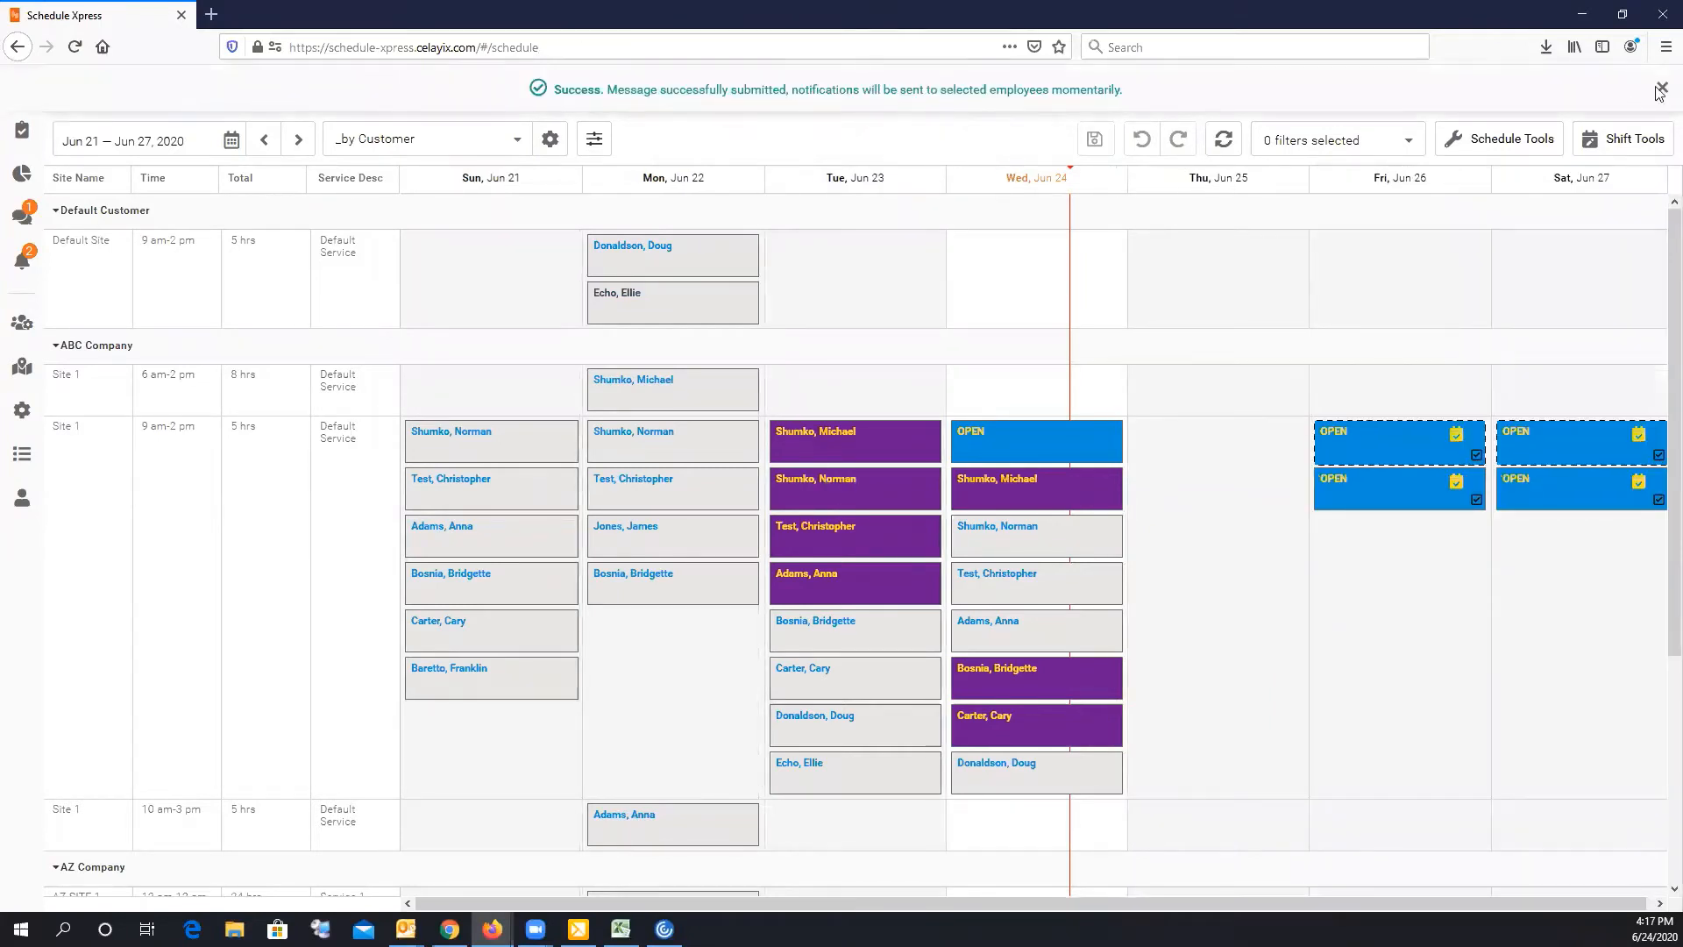
left_click(1660, 90)
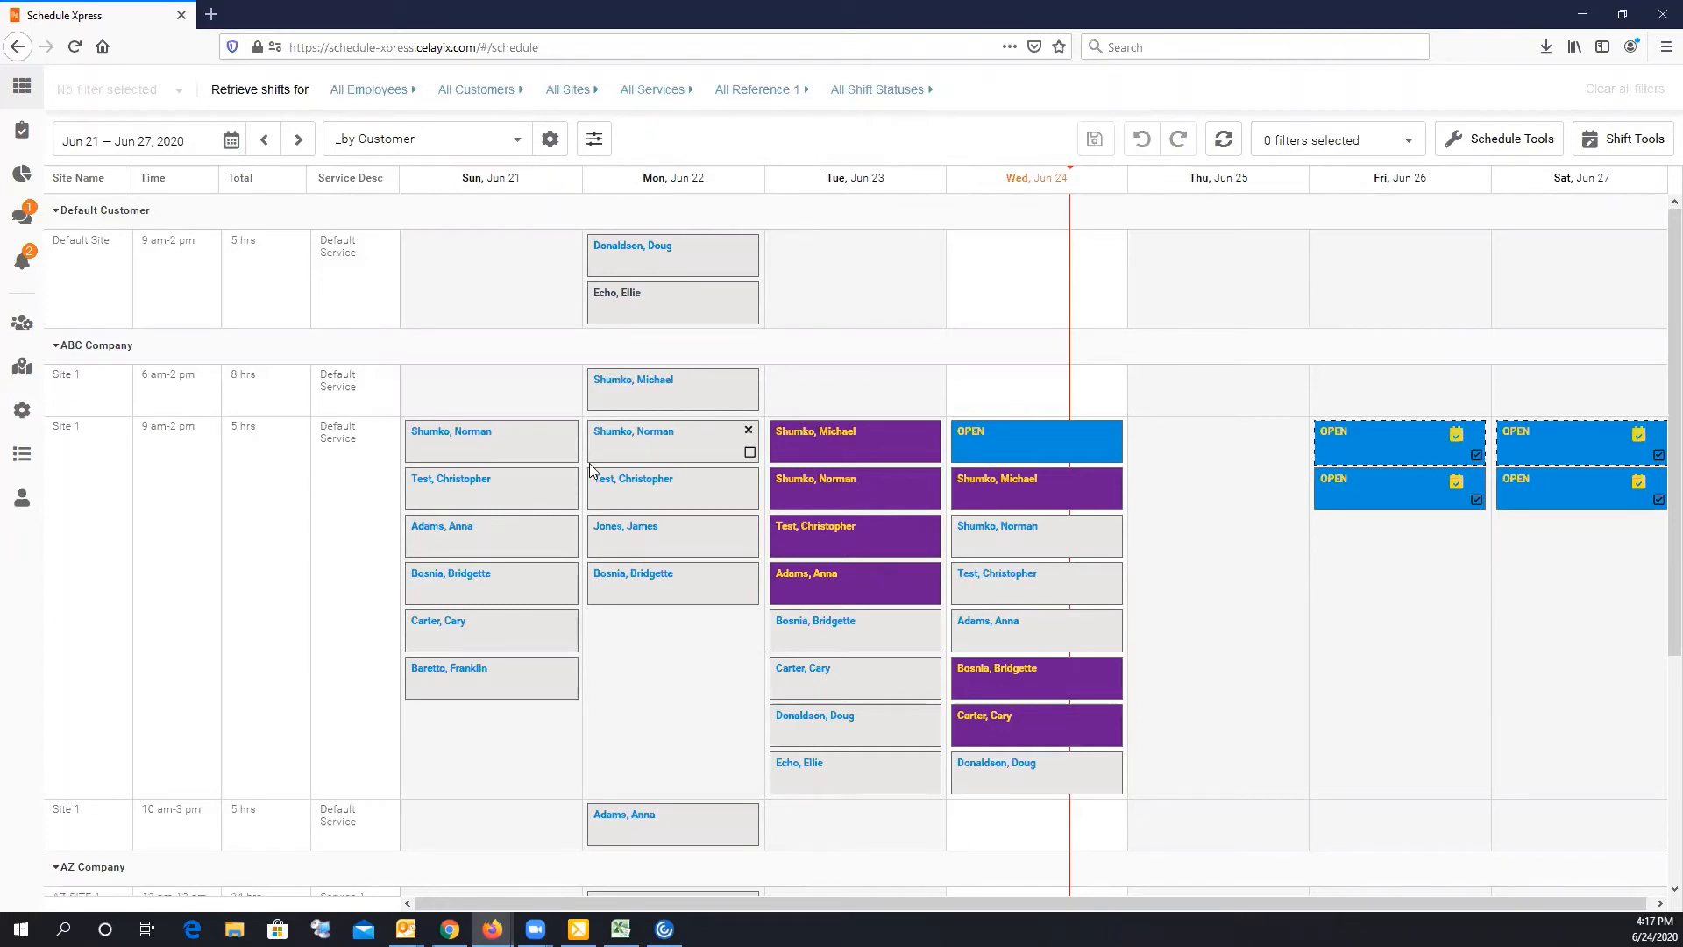
Step: Open the open-shifts notification e-mail in Outlook, examine its message text and signature, and close it
key("alt+Tab")
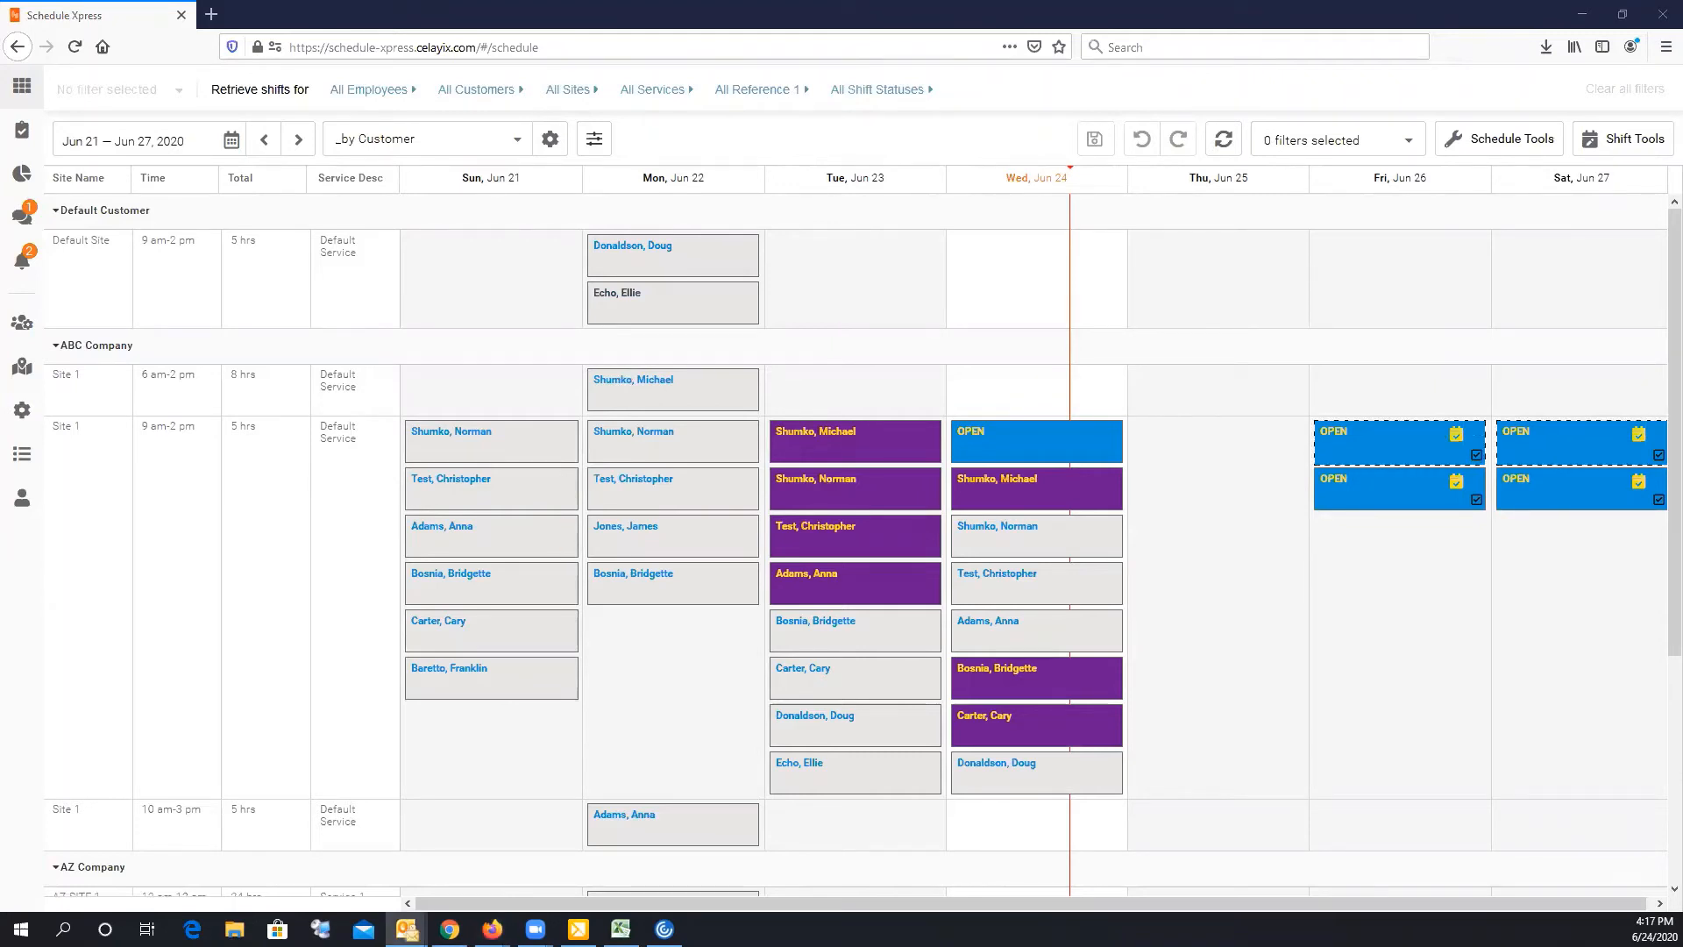
key("Return")
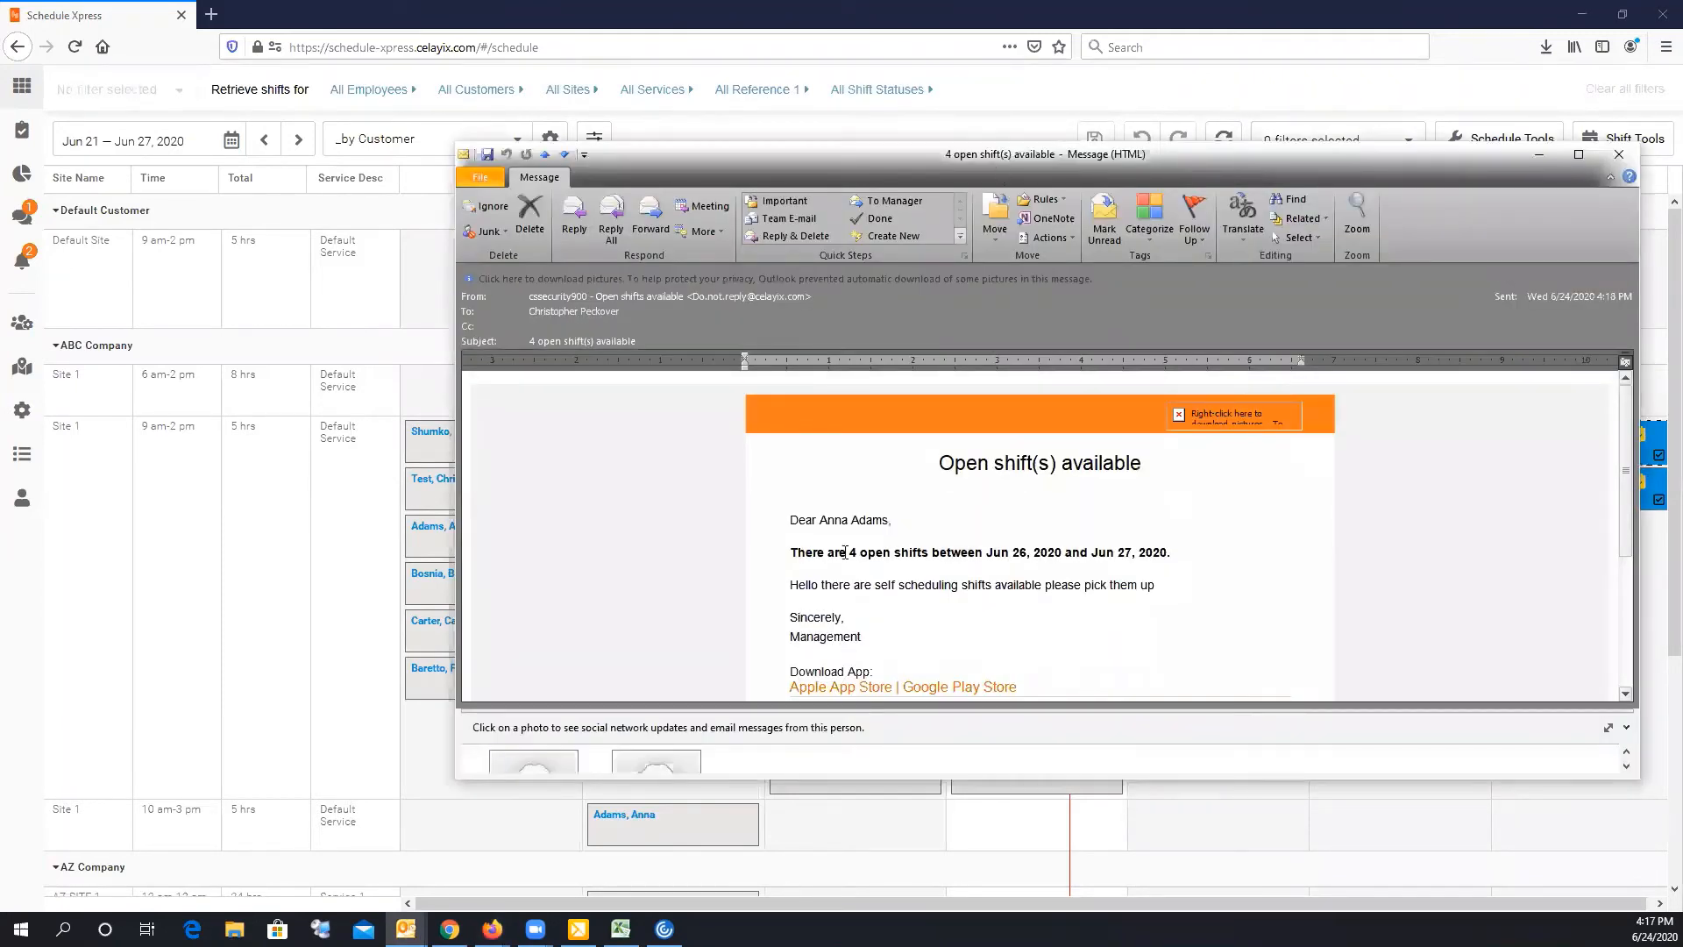
left_click_drag(1045, 155, 846, 90)
left_click_drag(849, 715, 849, 861)
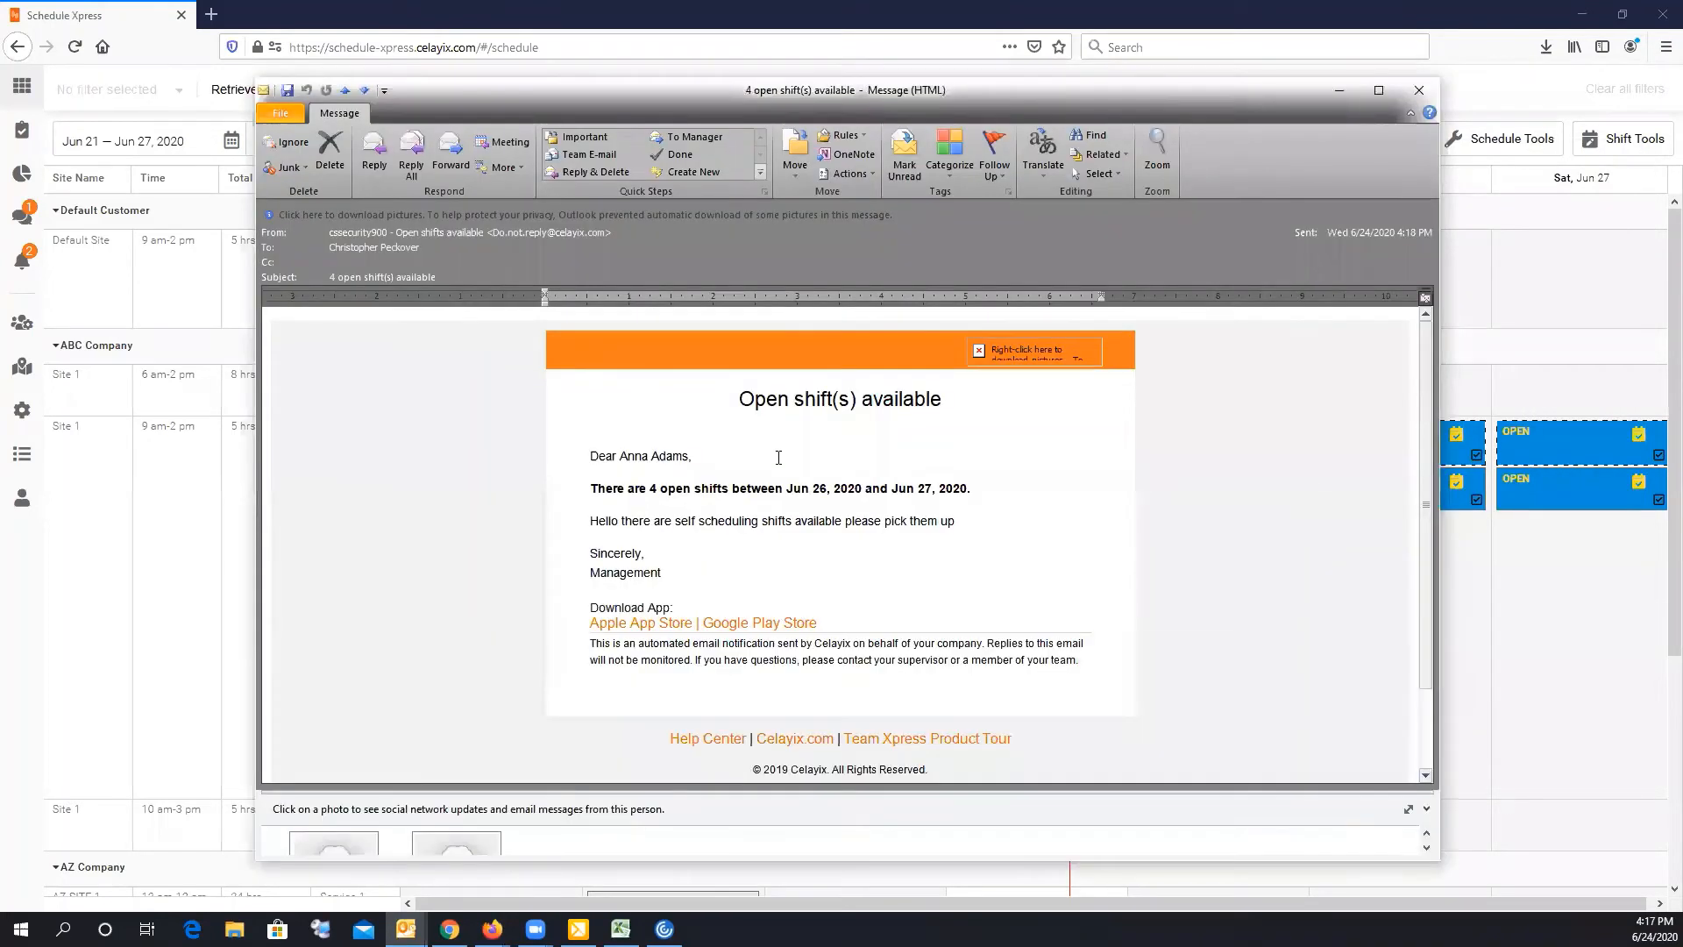
left_click_drag(589, 521, 980, 524)
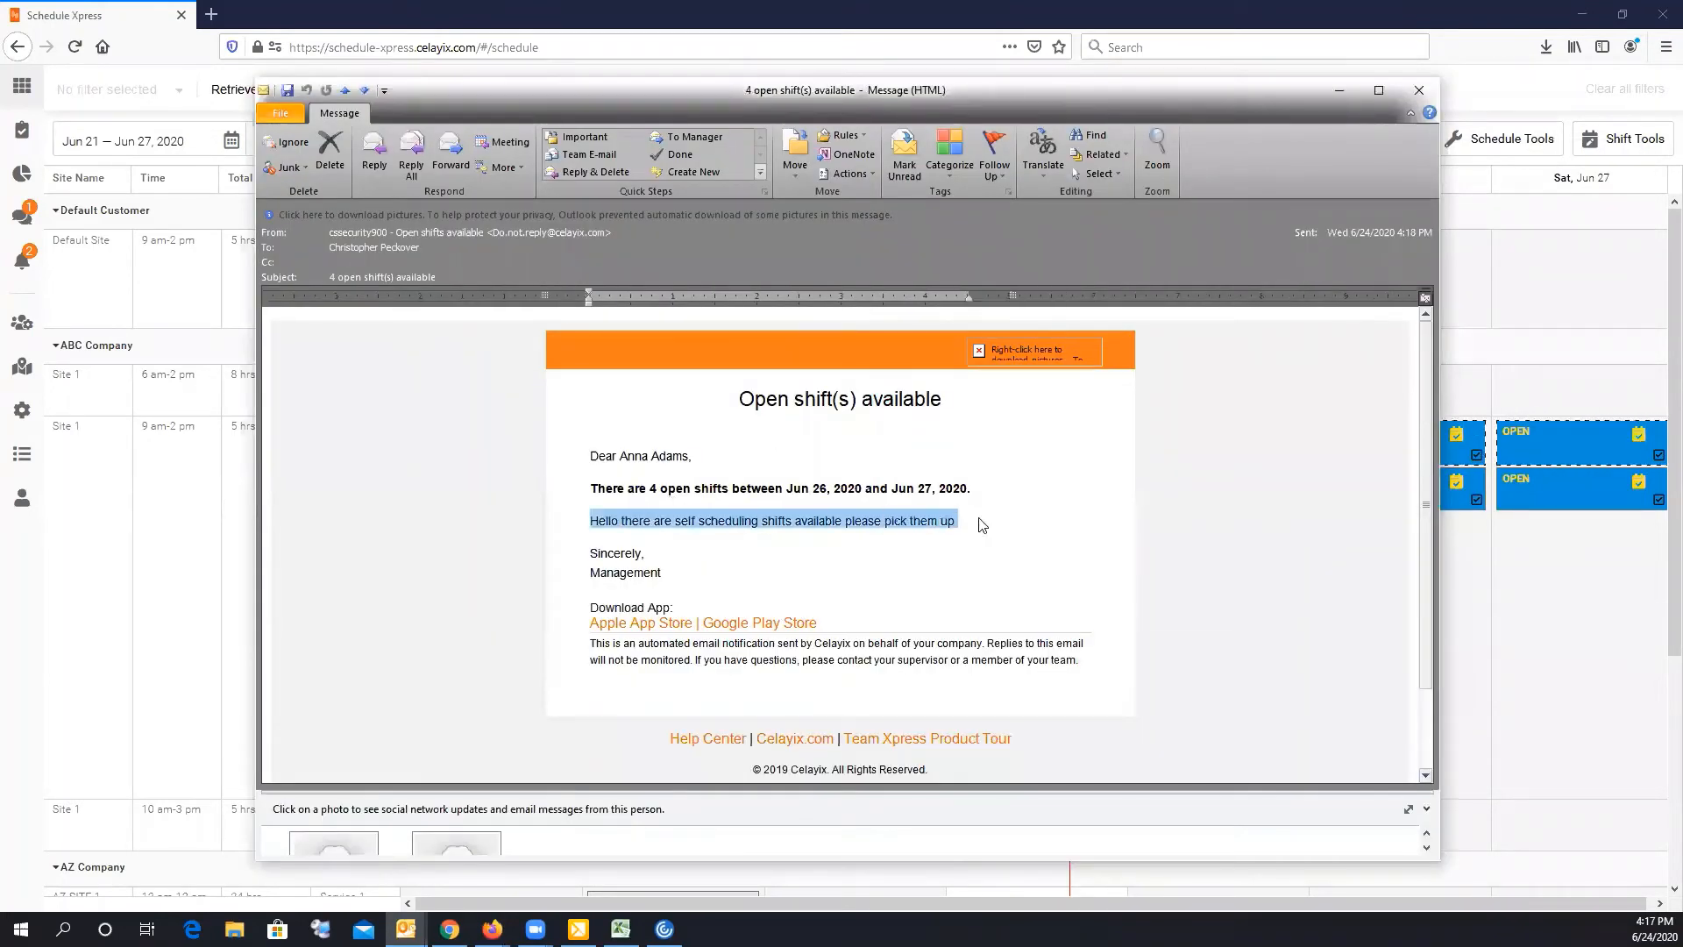
triple_click(600, 553)
left_click(731, 423)
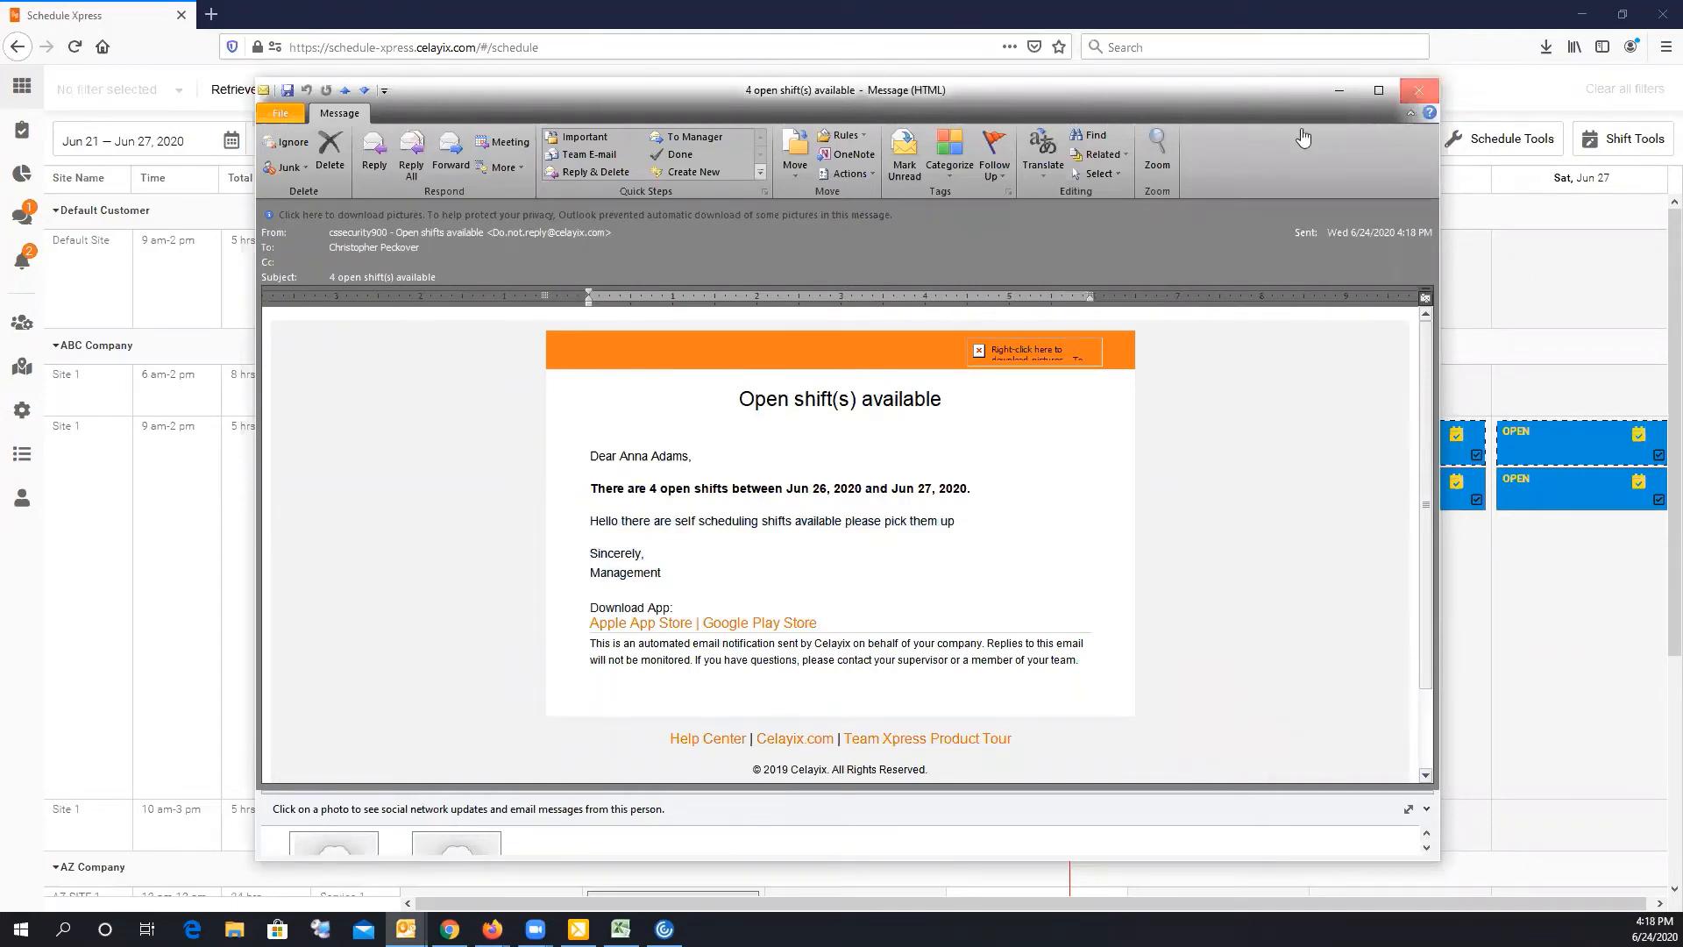
left_click(1419, 91)
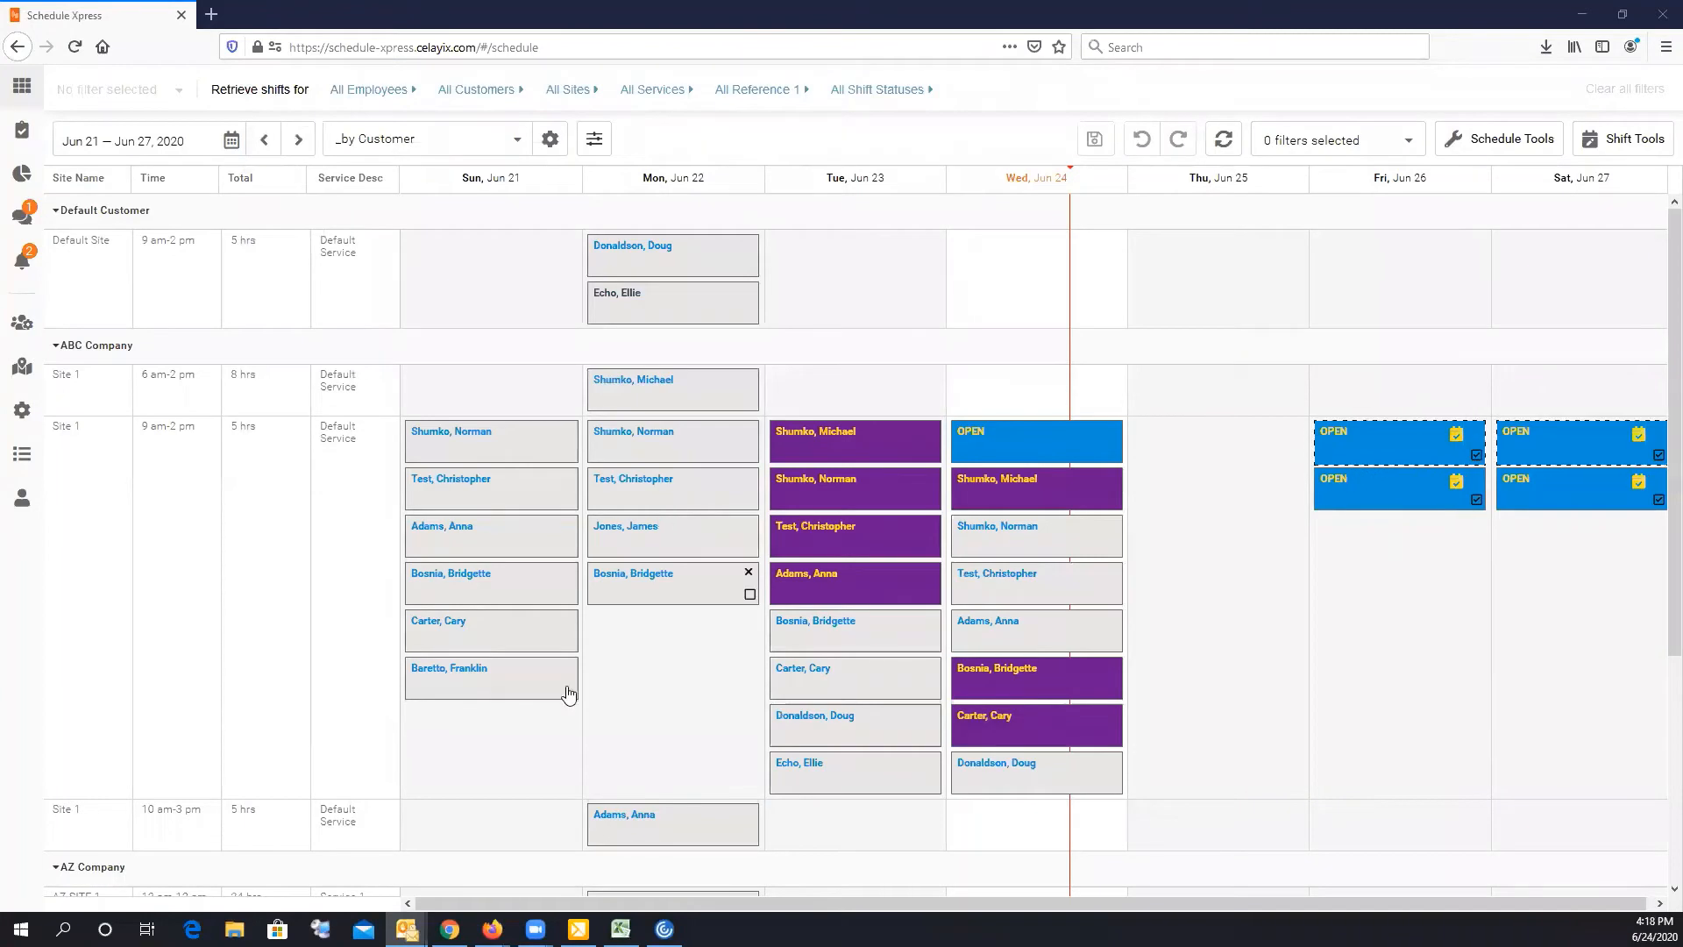
Step: Switch to the Team Xpress window and search for self-scheduling shifts with the end date set to 07/01/20
mouse_move(493, 930)
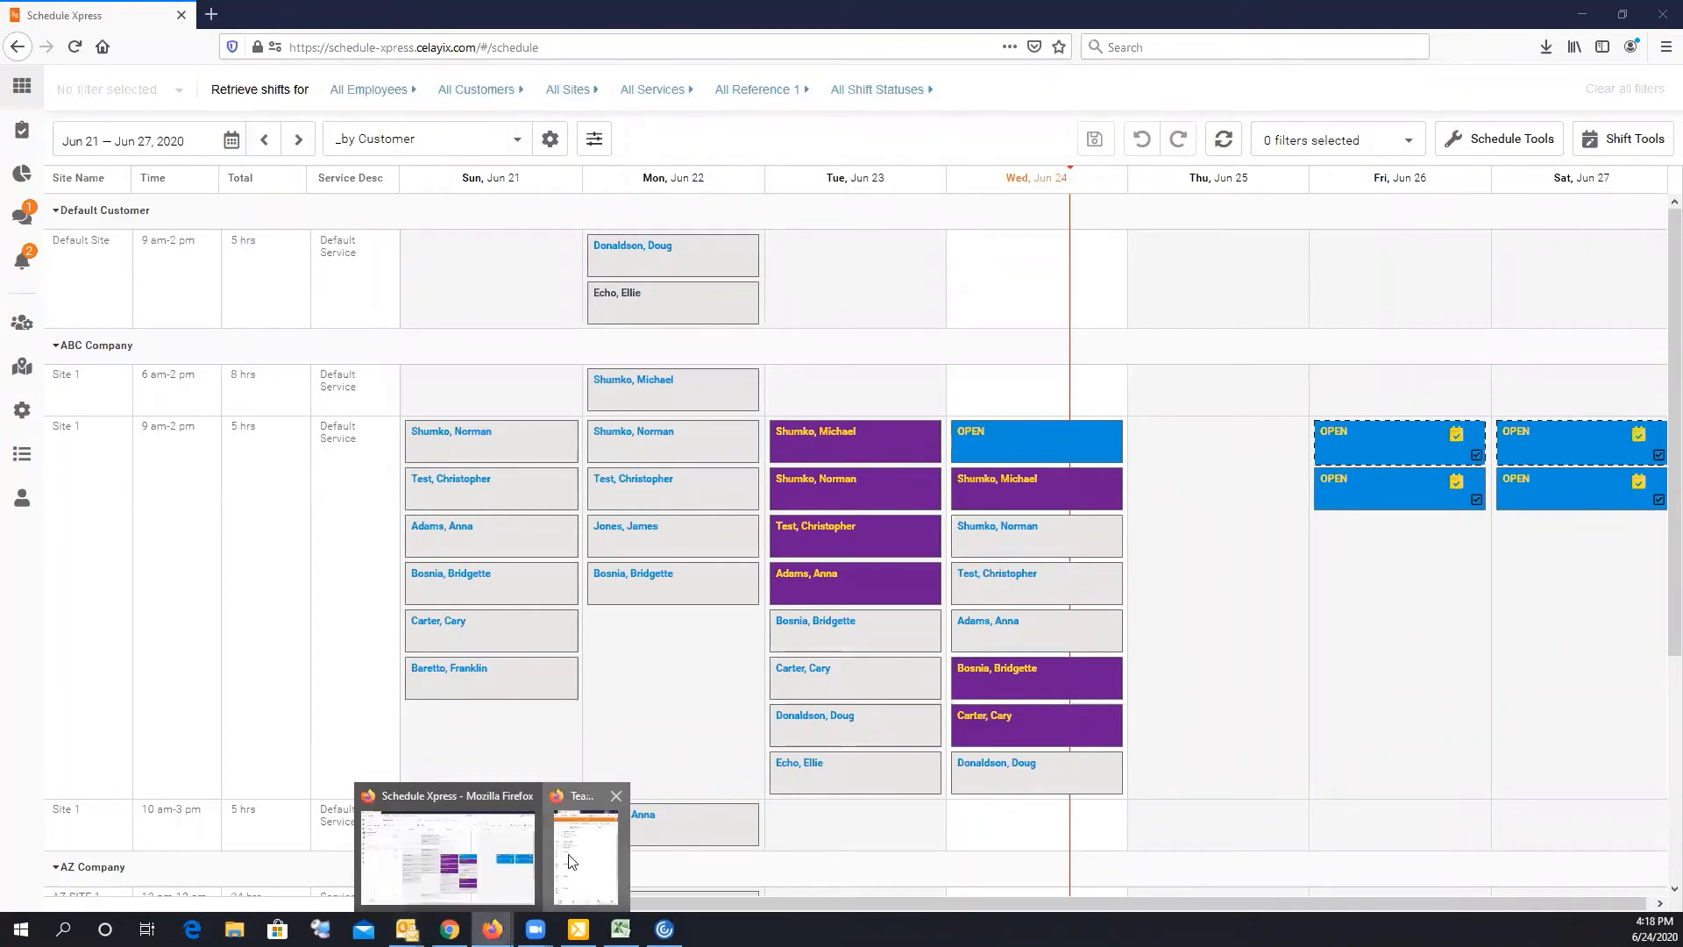
left_click(571, 862)
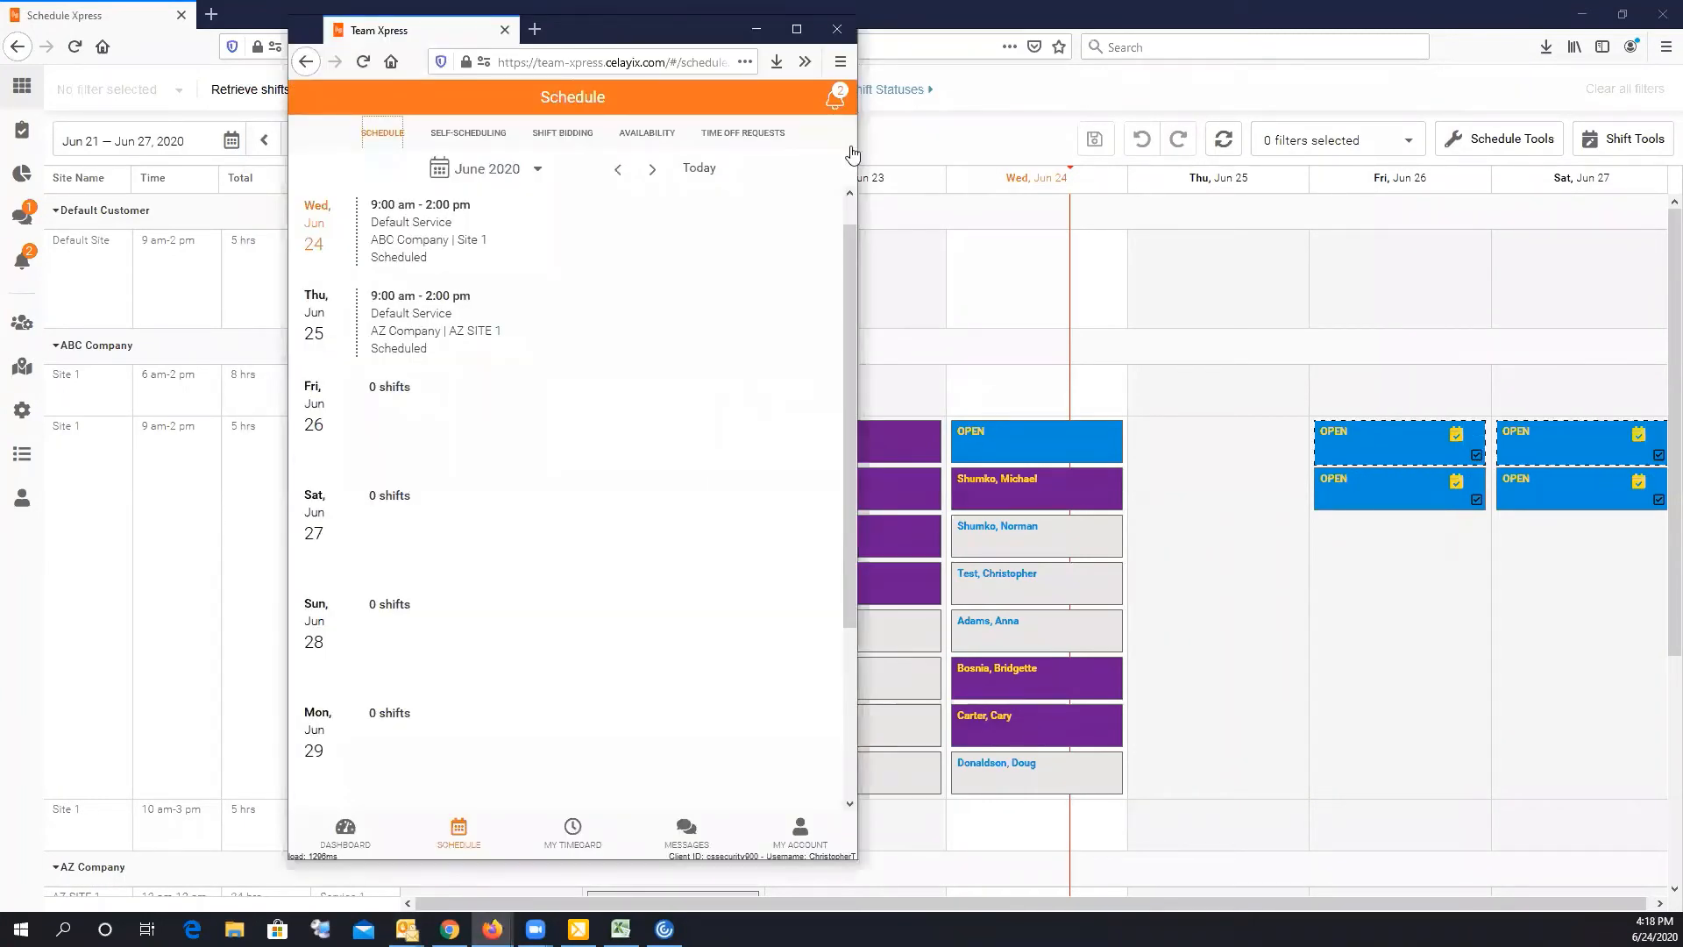
left_click_drag(618, 37, 890, 40)
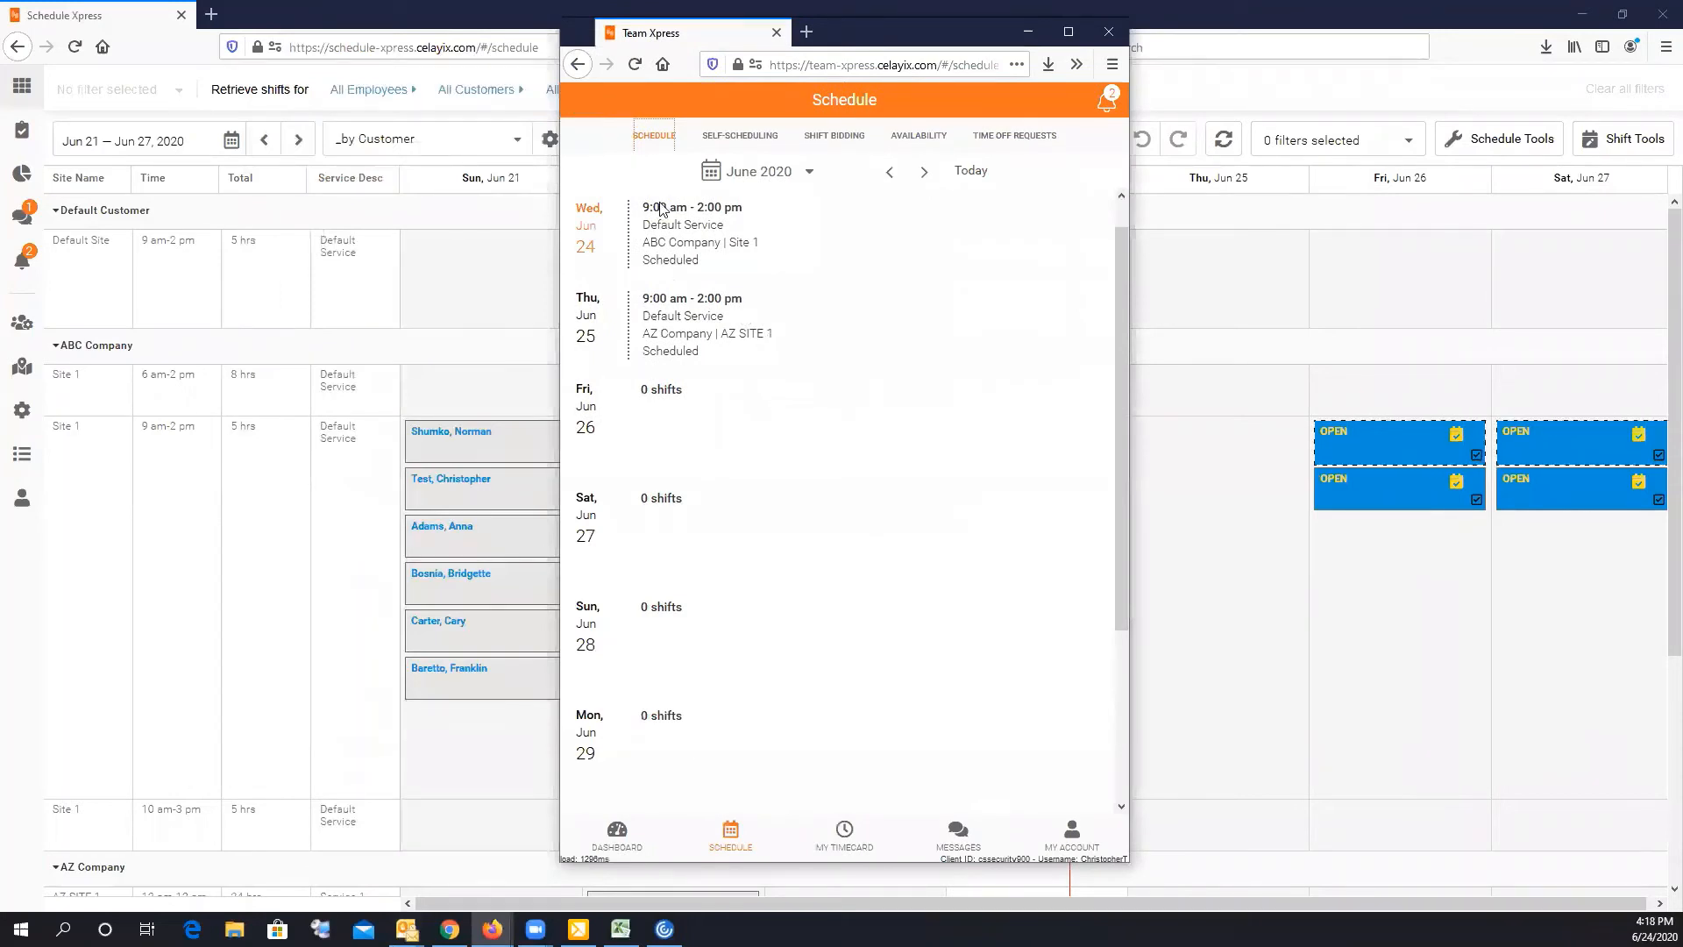
left_click(741, 141)
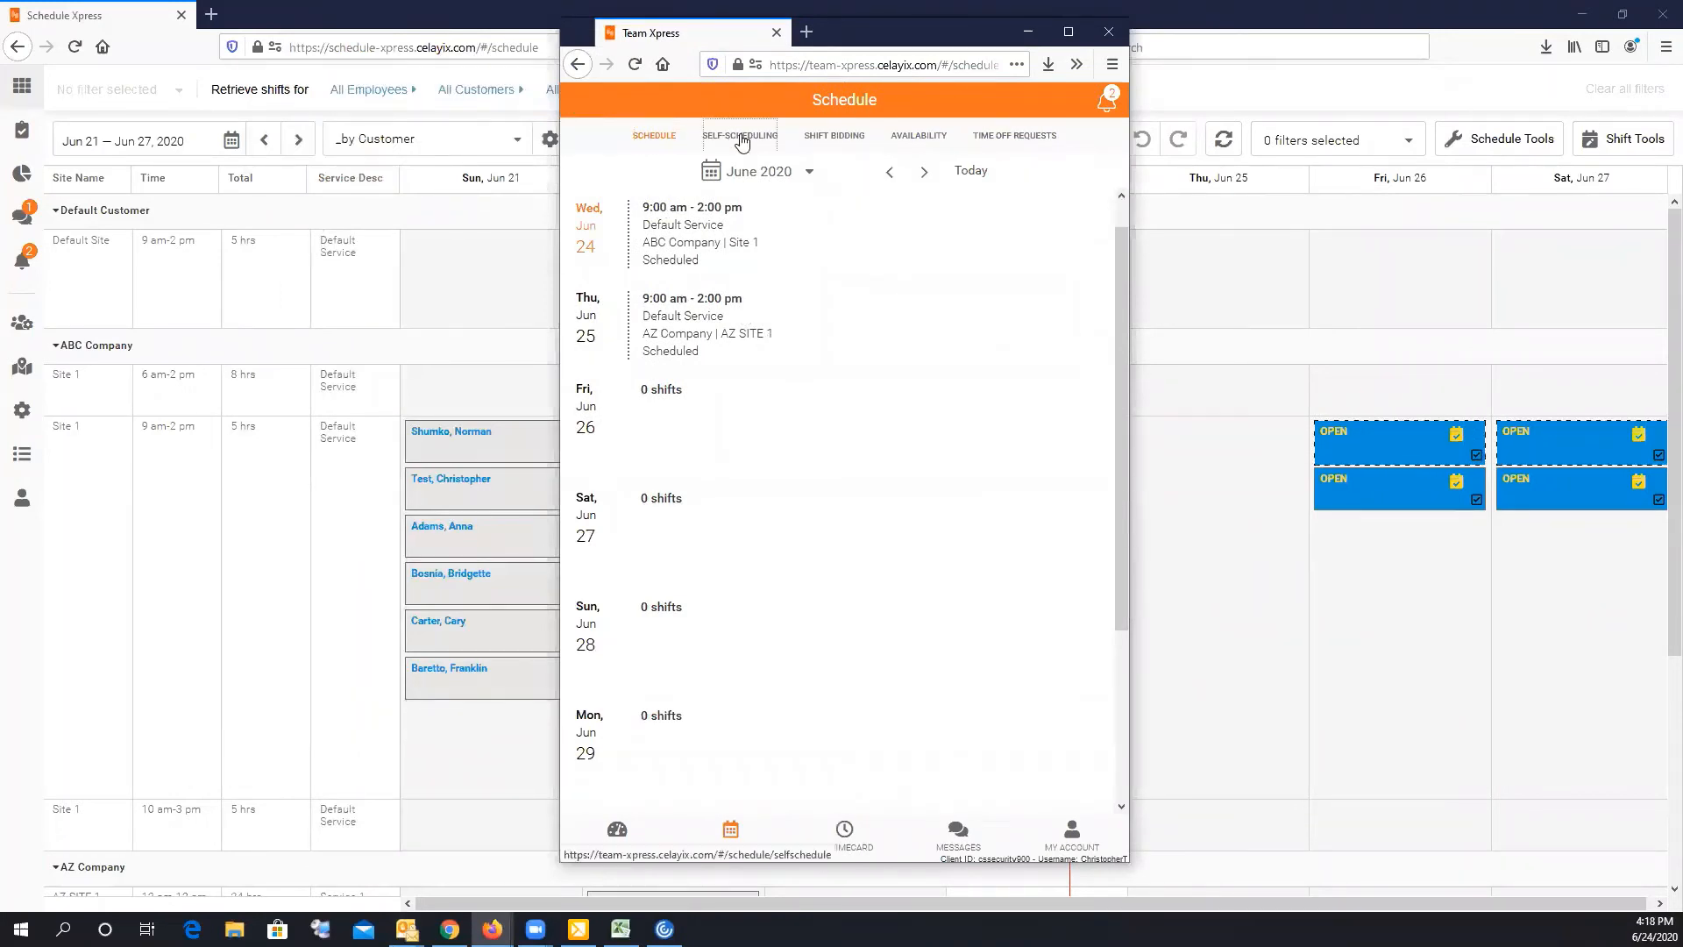
left_click(856, 171)
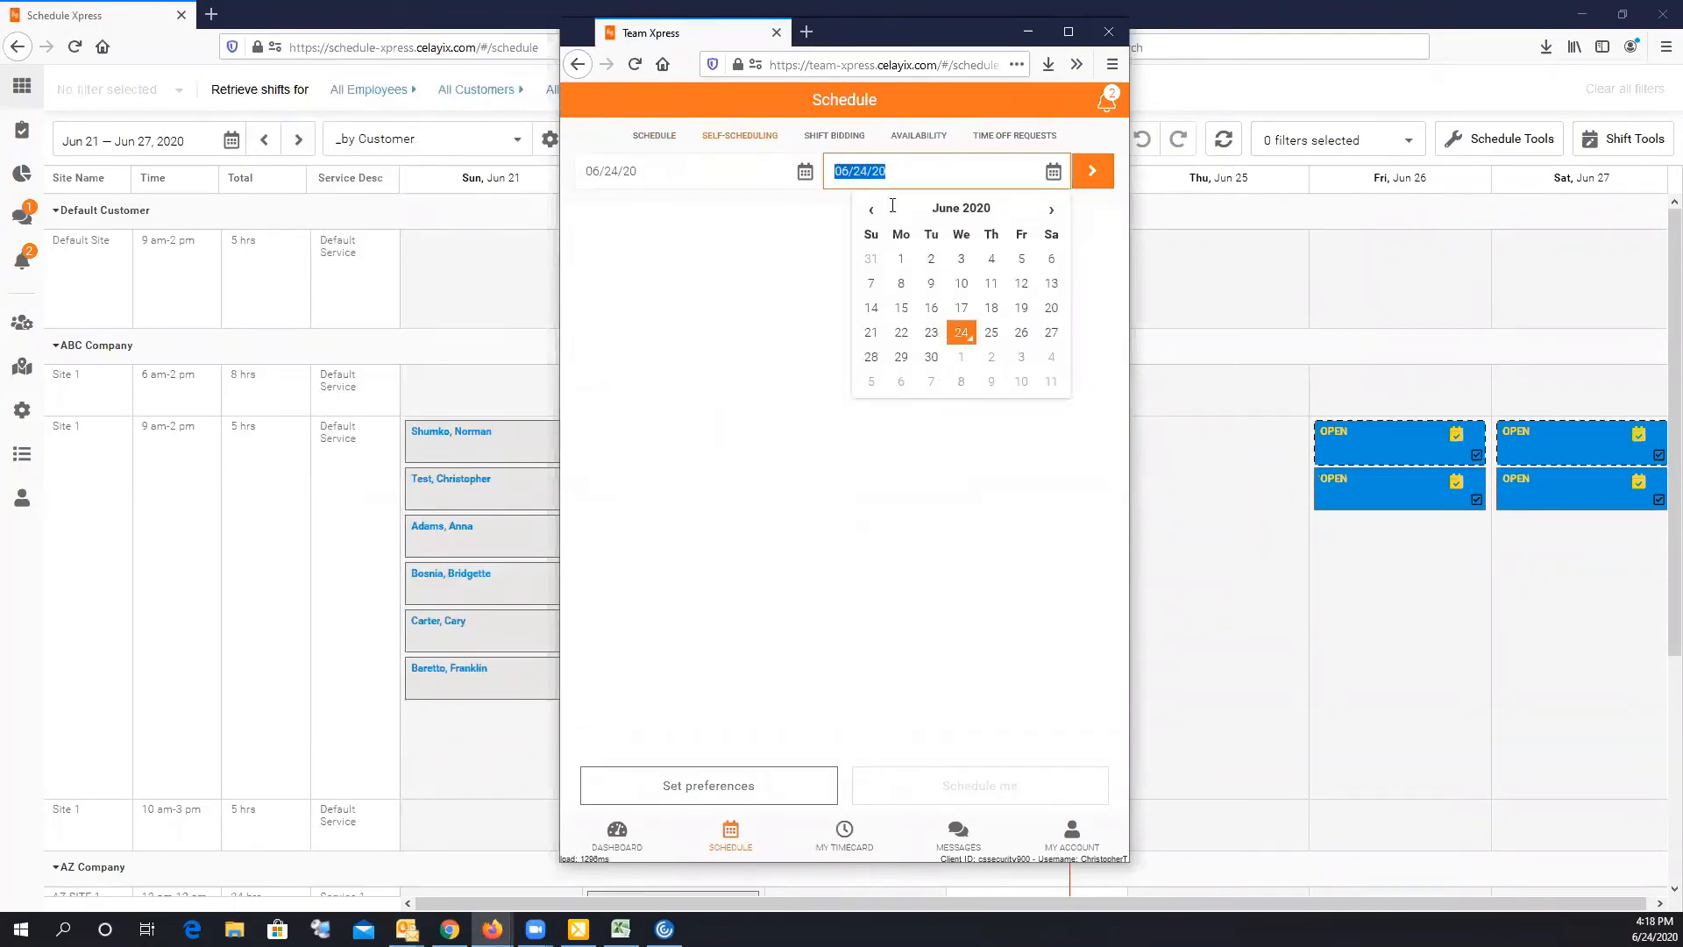
left_click(960, 358)
left_click(1087, 175)
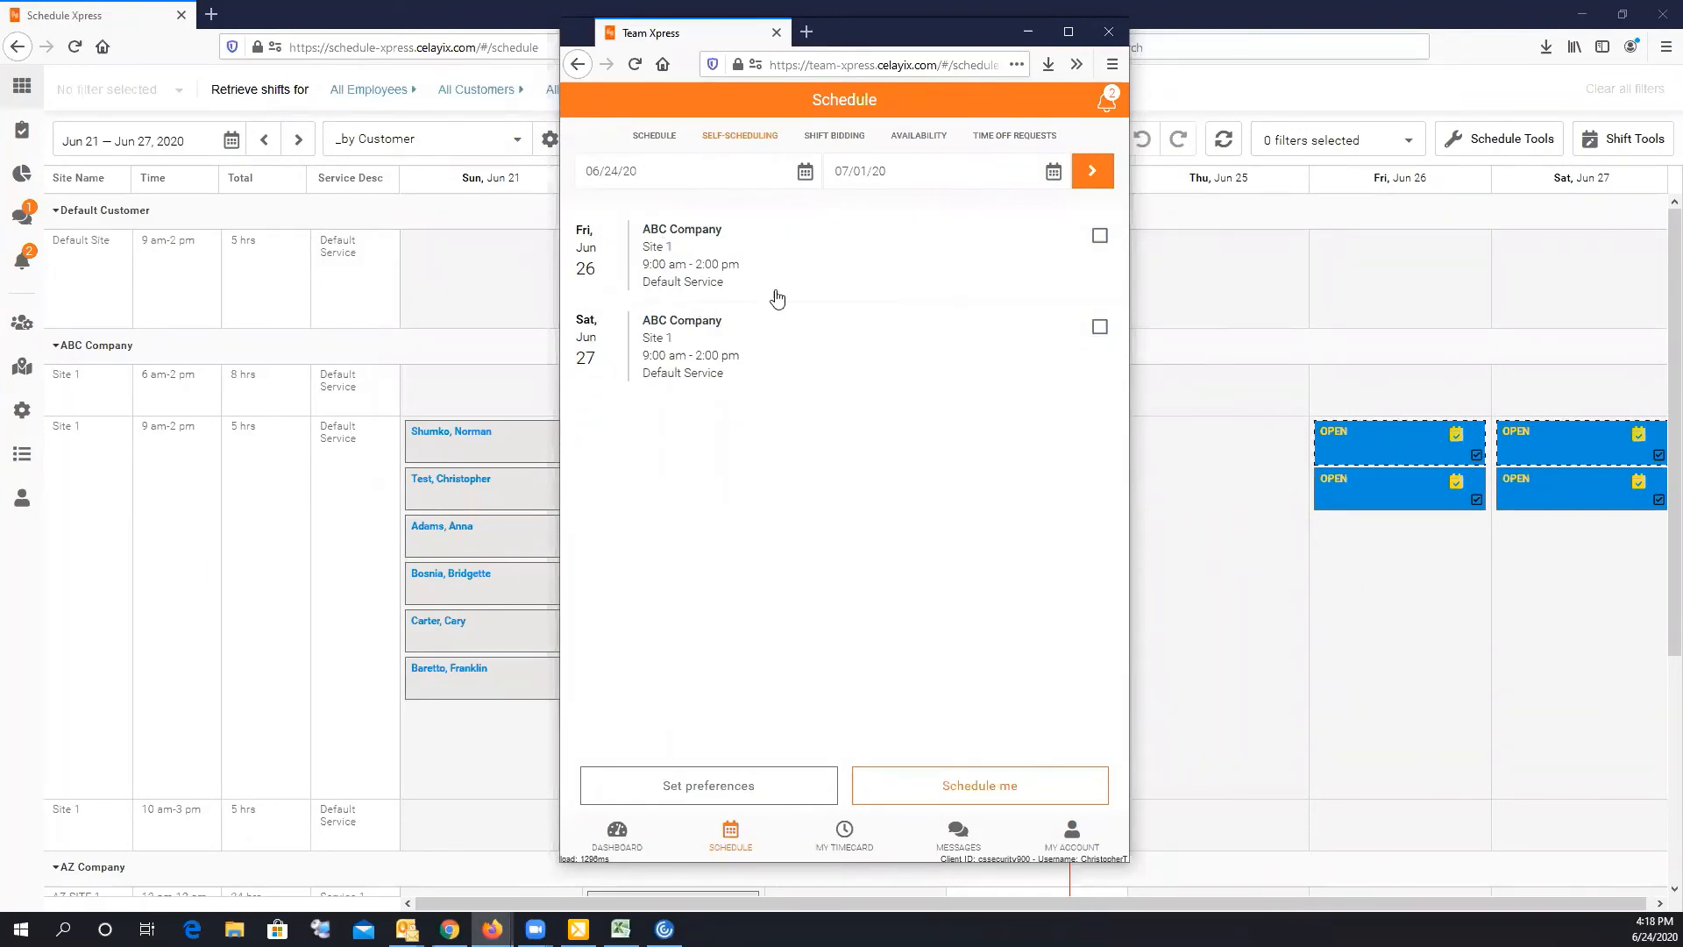
Step: Self-schedule the employee for the Sat, Jun 27 shift at ABC Company Site 1 and show the employee's schedule
left_click(1100, 329)
left_click(969, 789)
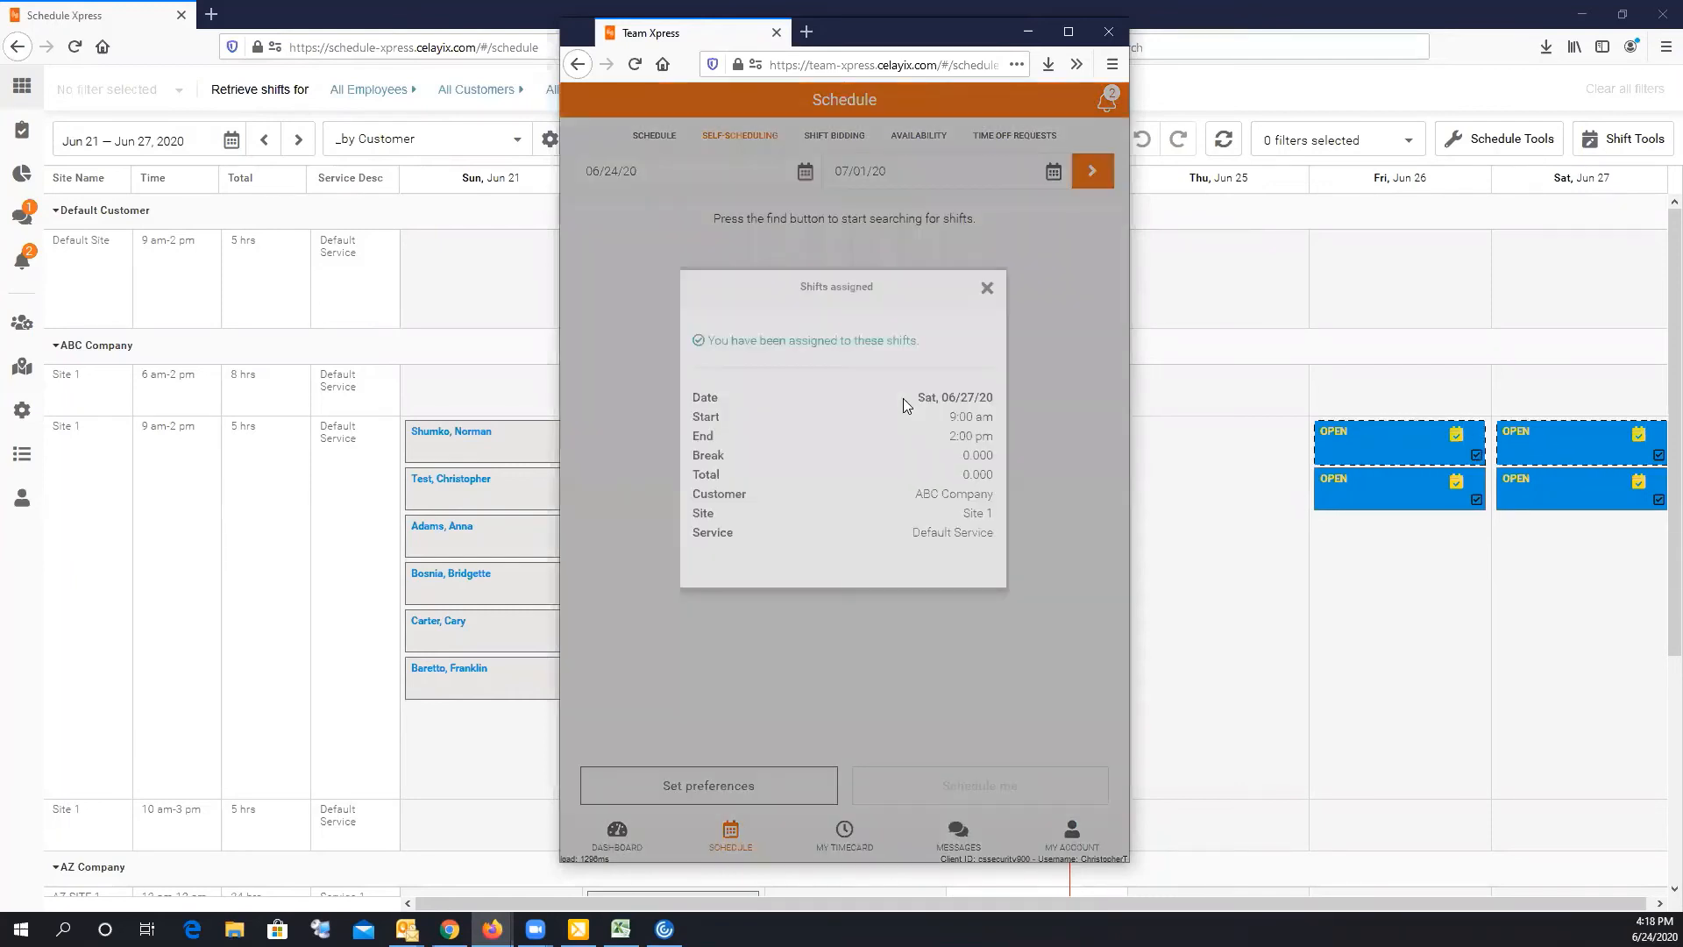
left_click(987, 331)
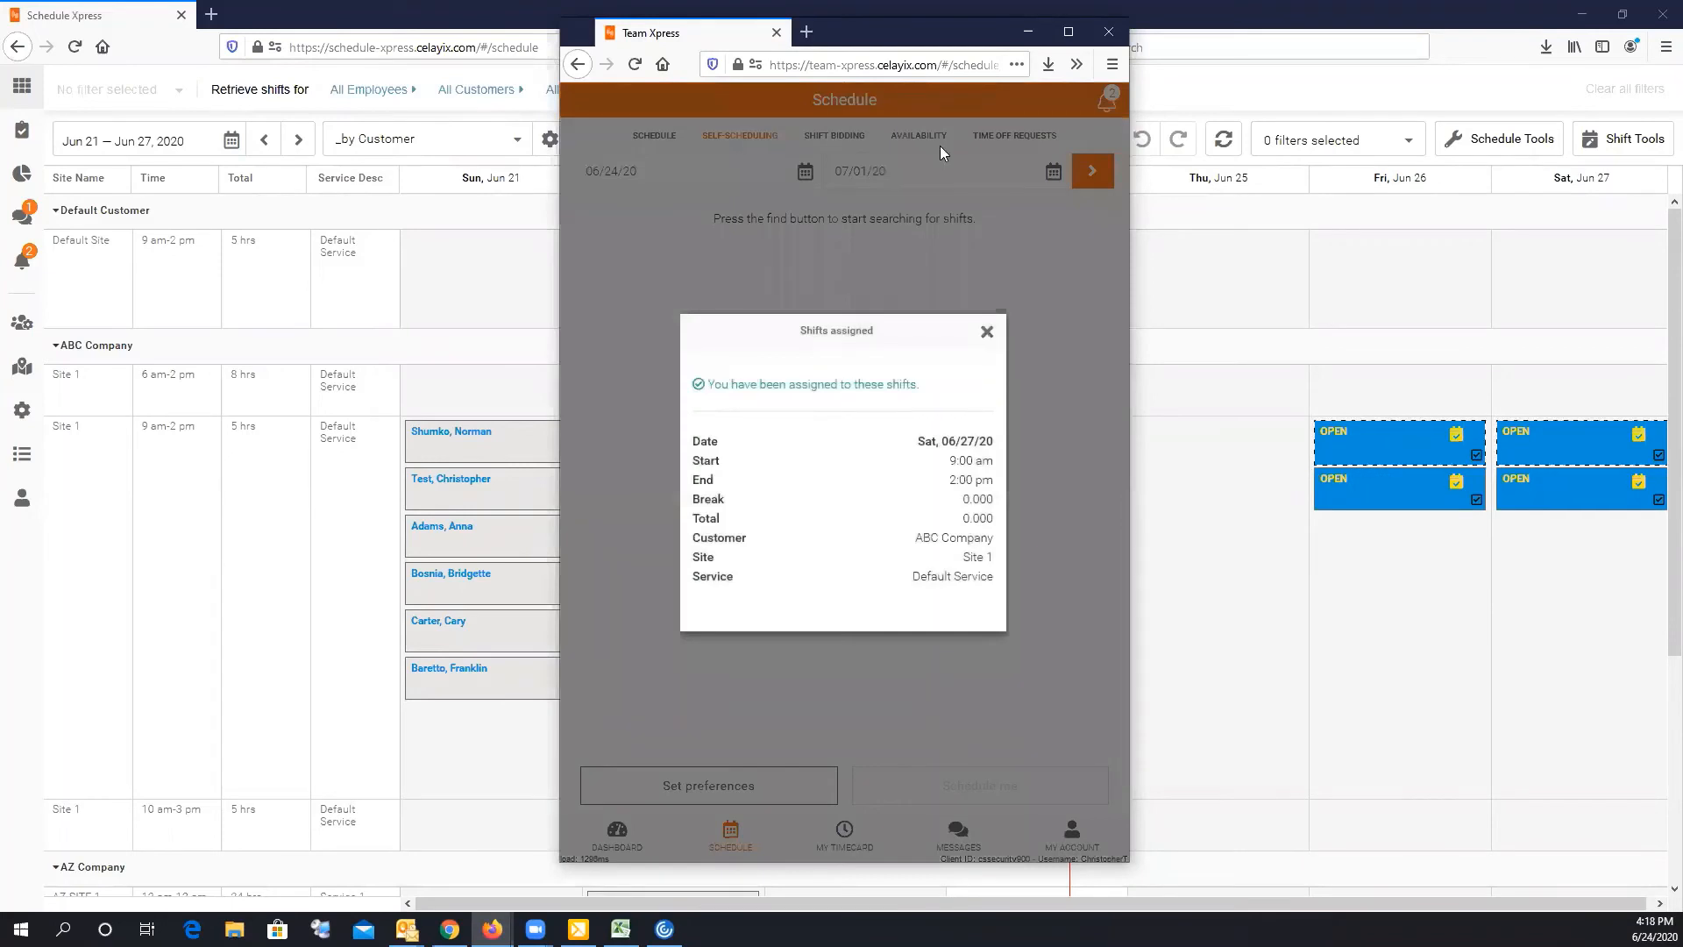
left_click(655, 136)
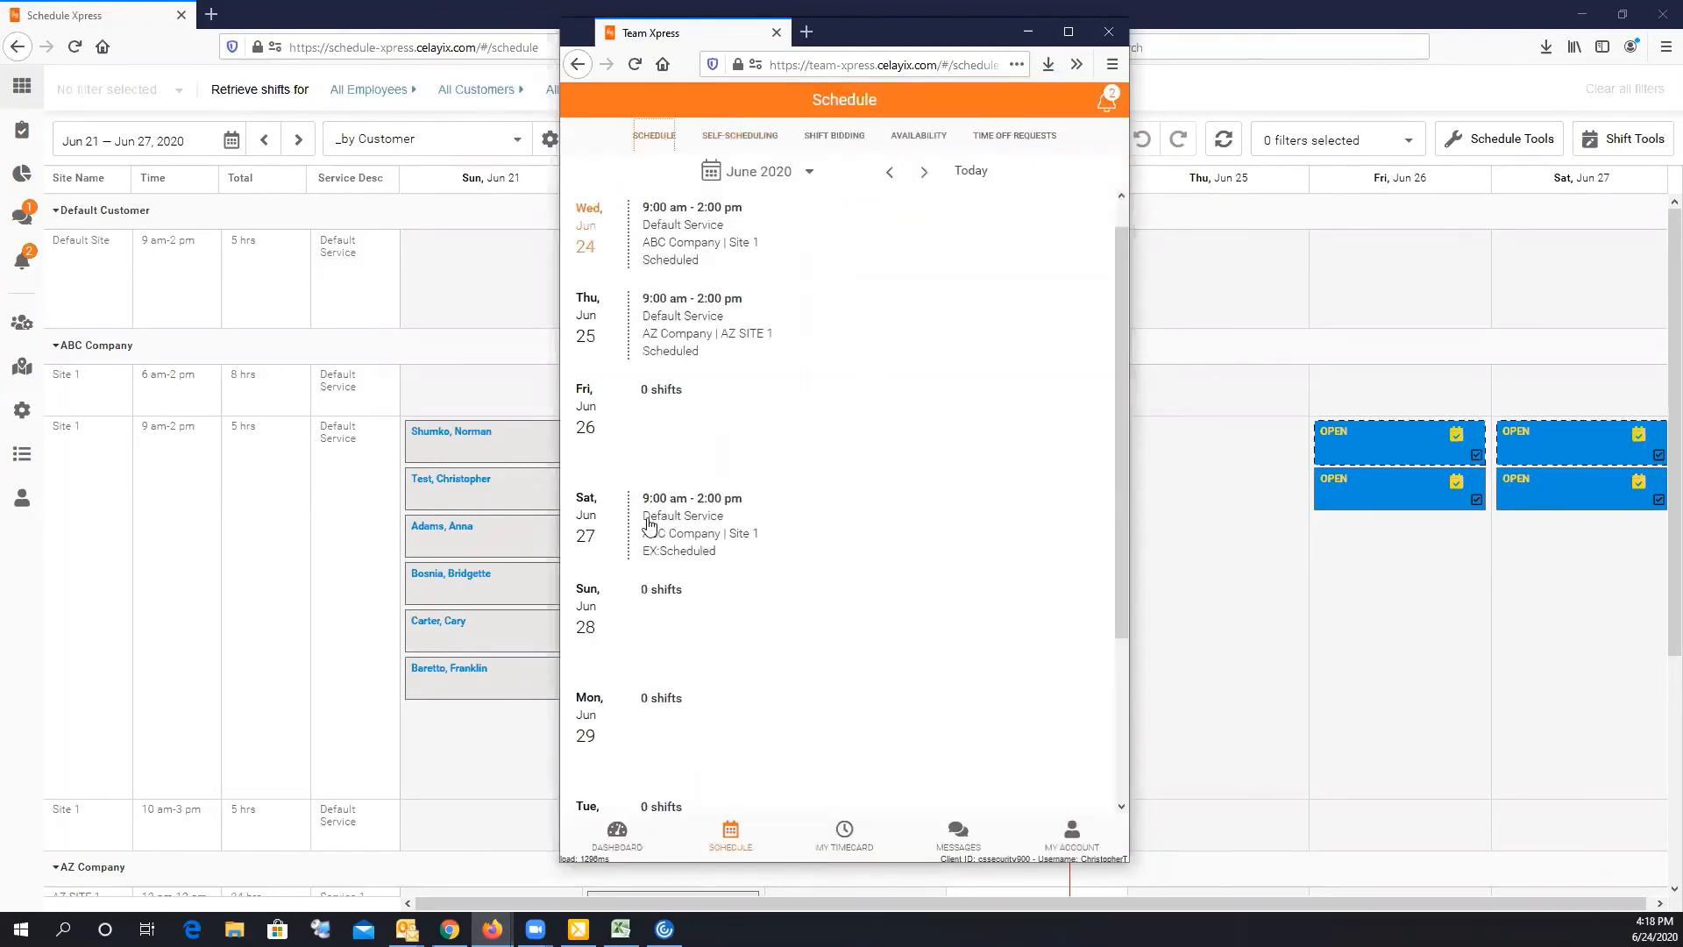
Step: Return to Schedule Xpress and refresh the weekly schedule to check the open shifts on Jun 26 and 27
left_click(392, 253)
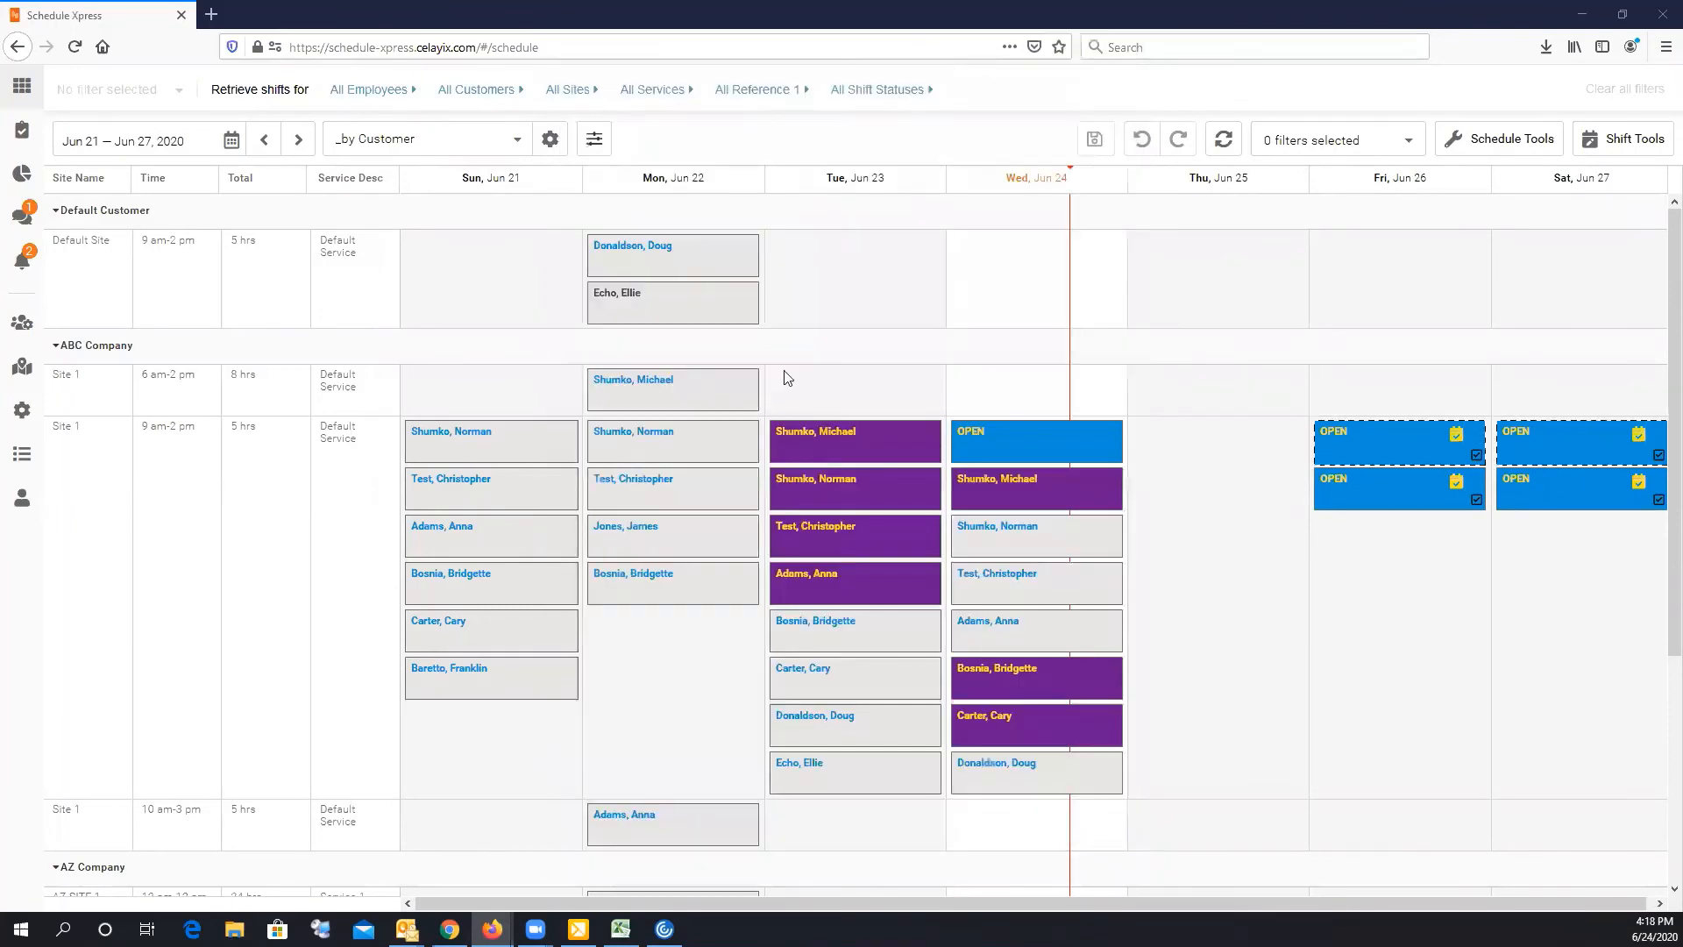
left_click(1237, 154)
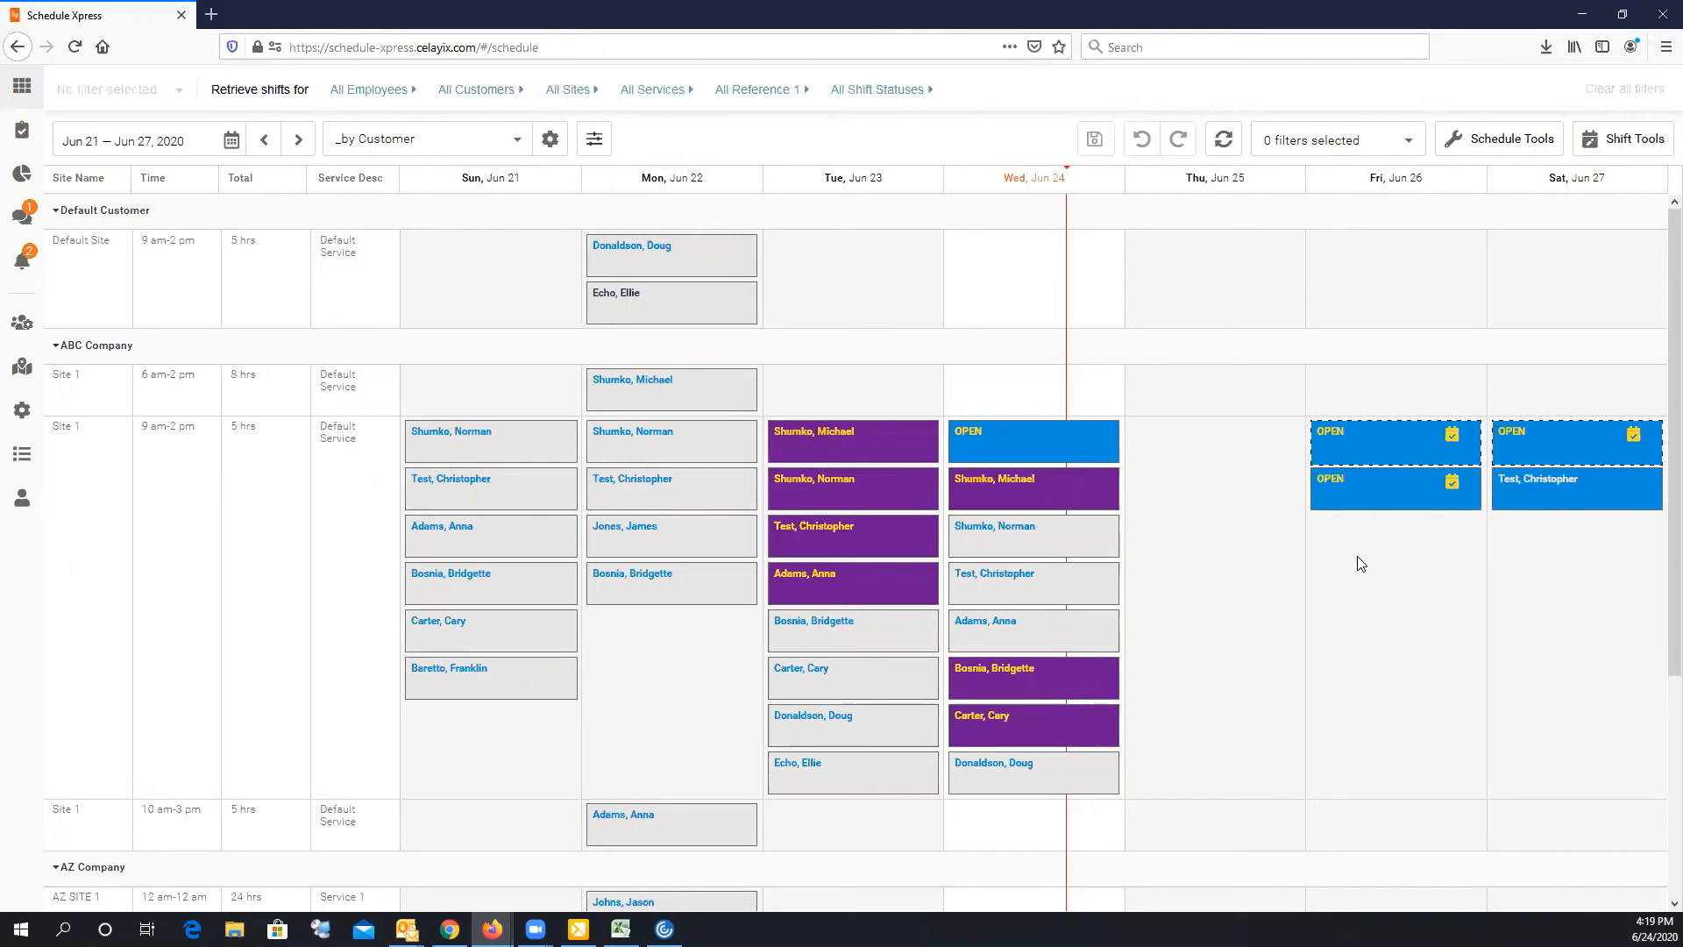
mouse_move(1365, 478)
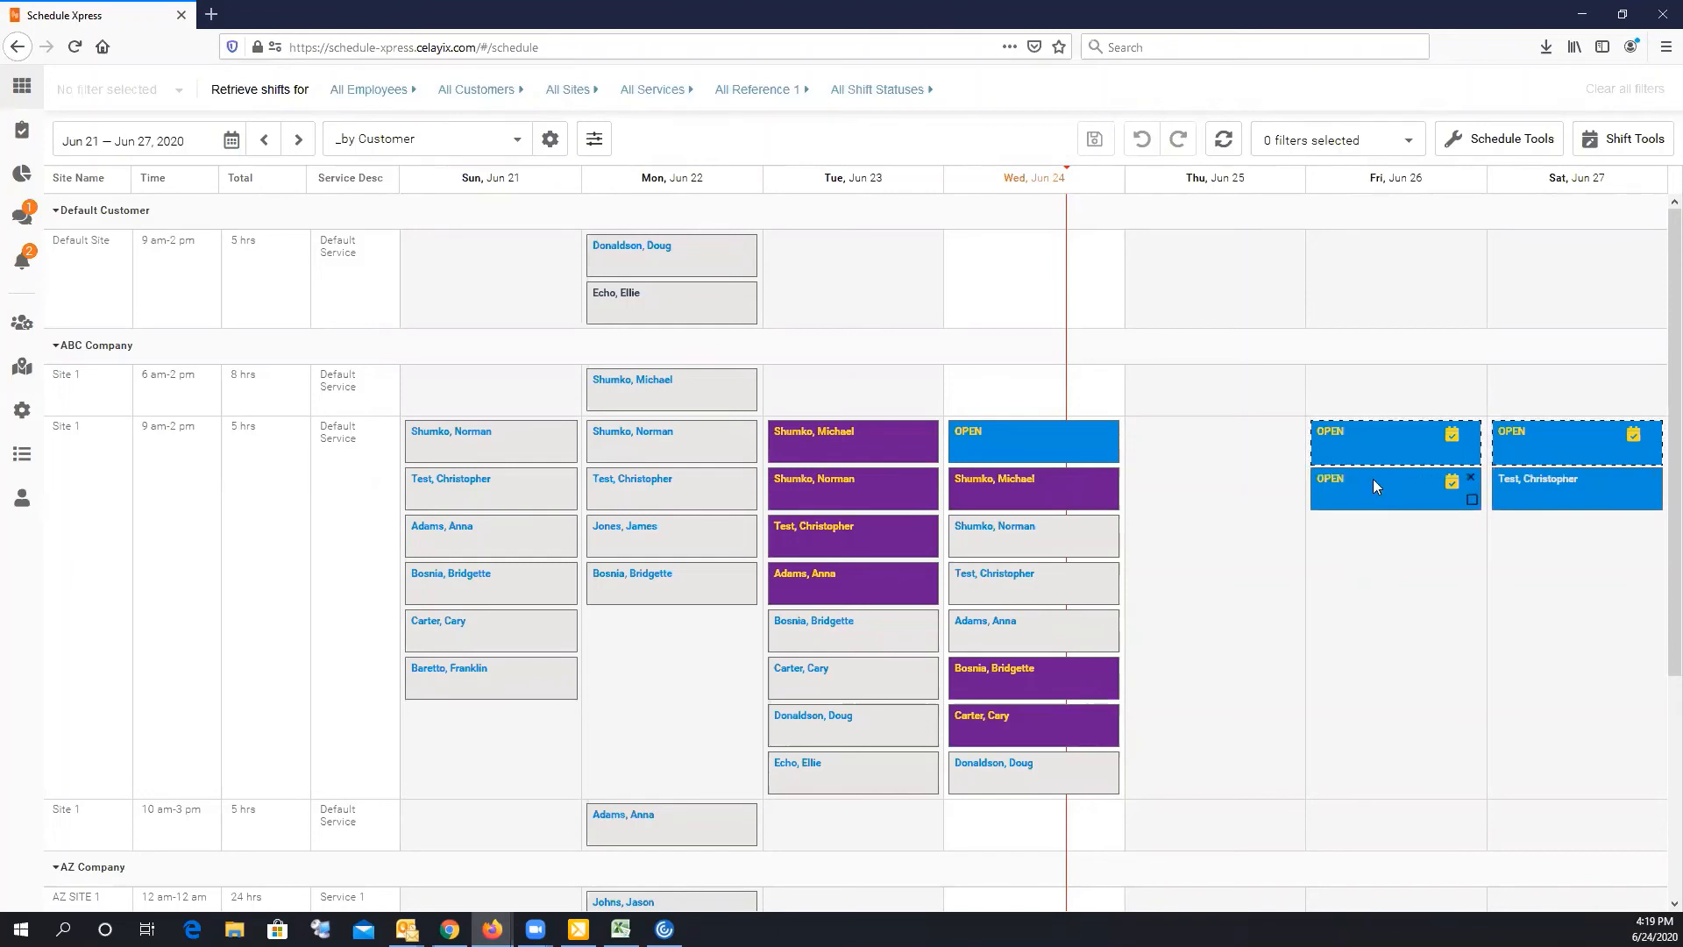